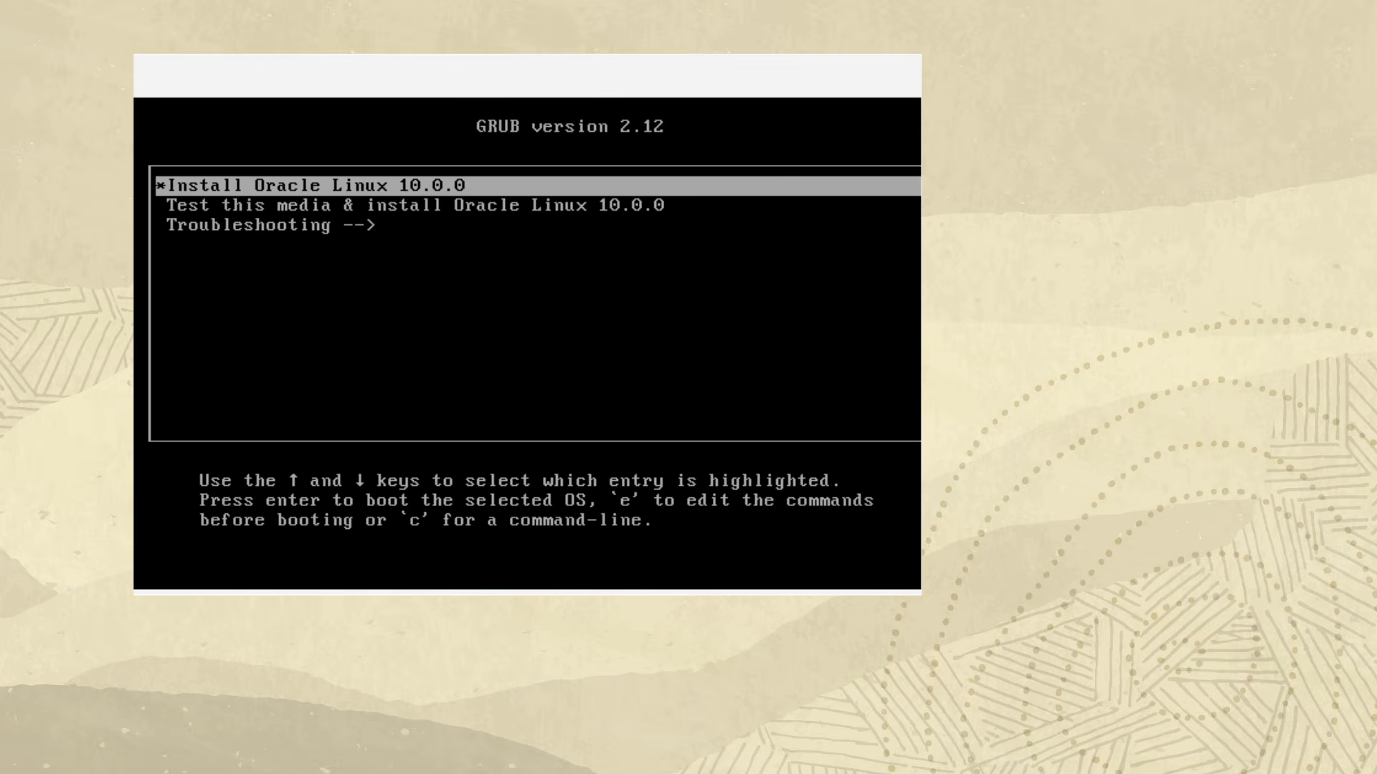
Boot the Oracle Linux 10.0.0 installer and choose English (United States) as the installation language
{"action": "key", "text": "Return"}
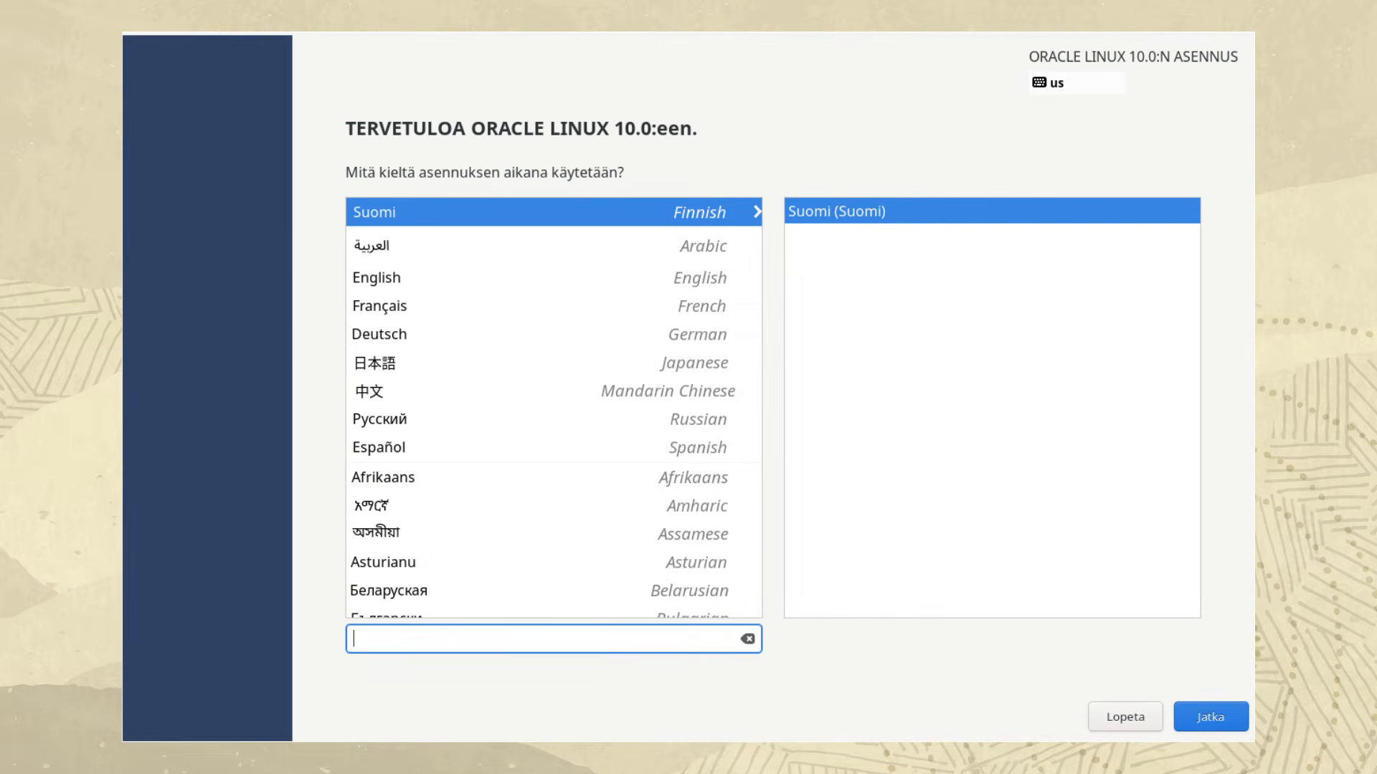
{"action": "left_click", "coordinate": [553, 277]}
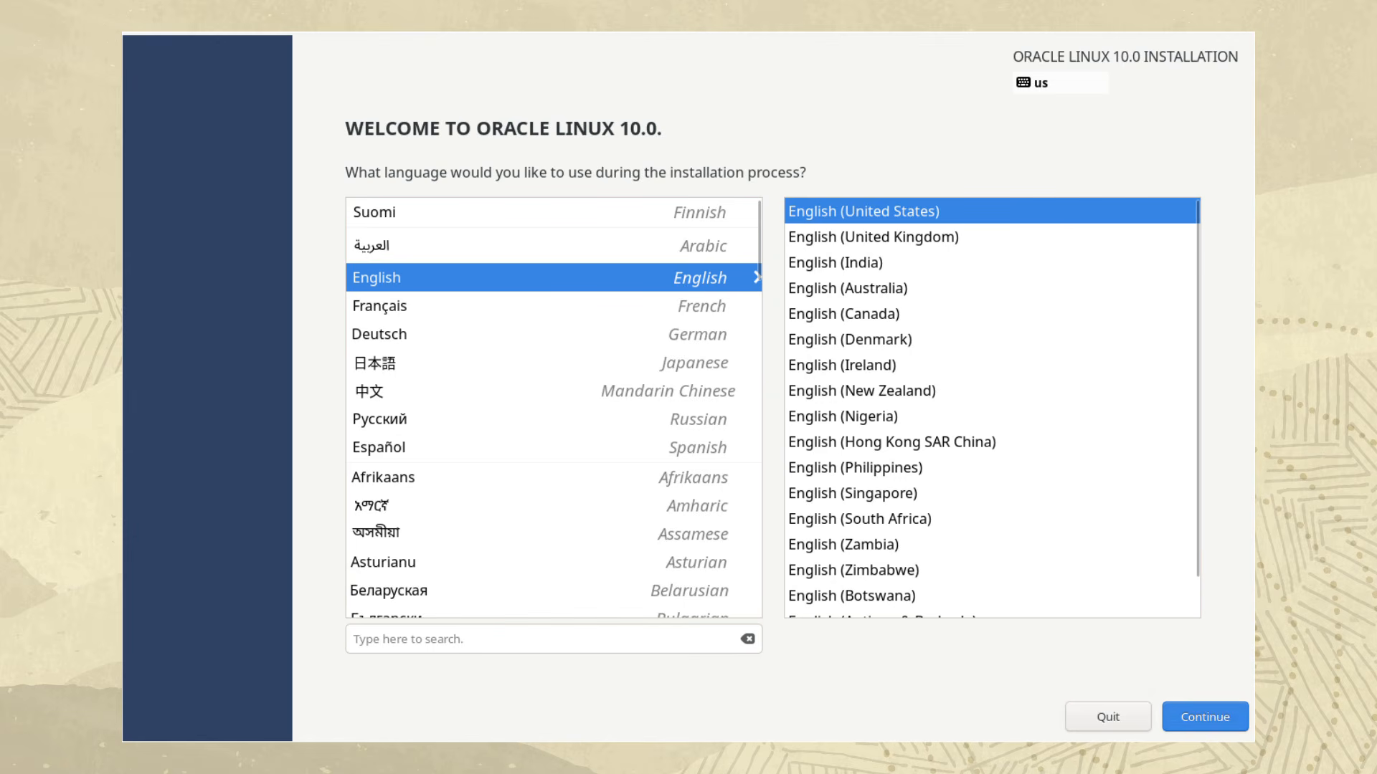
{"action": "left_click", "coordinate": [1205, 717]}
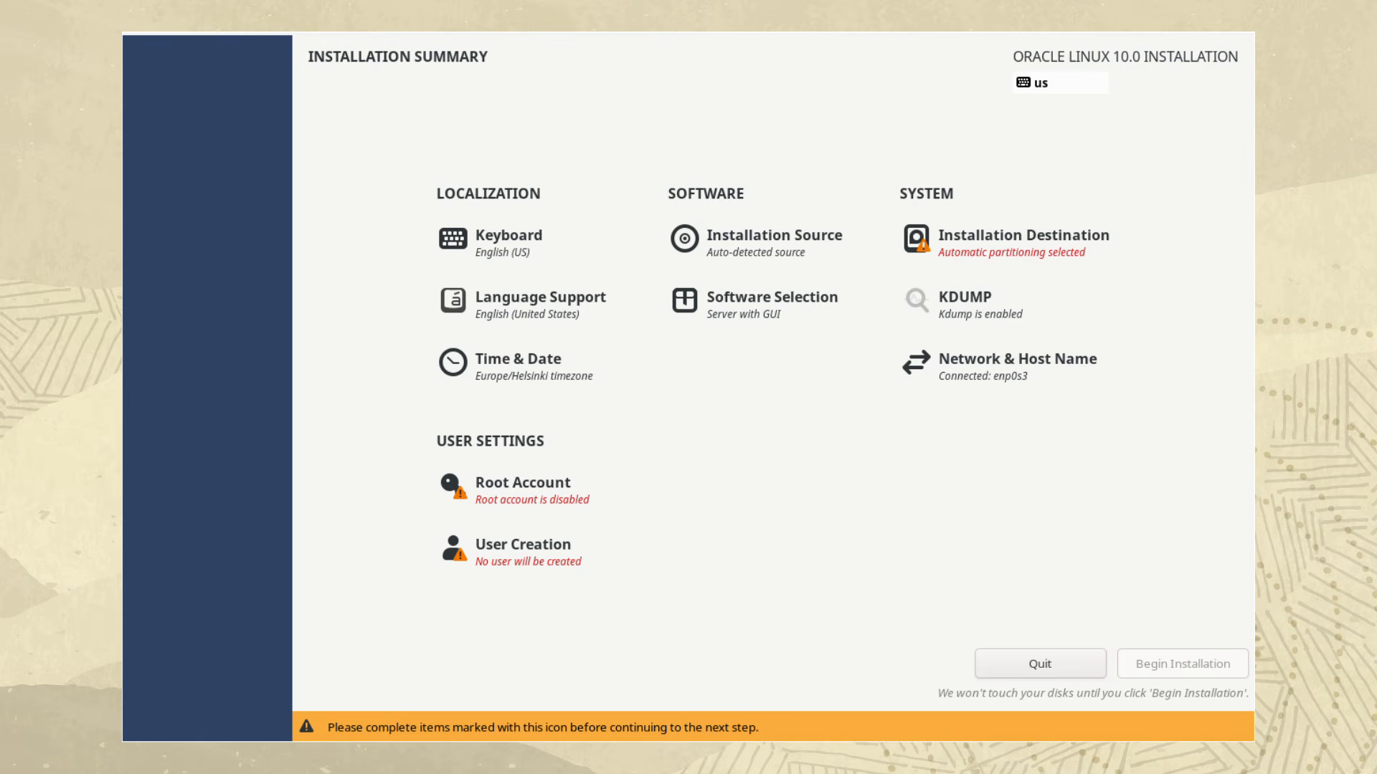
Add the Finnish keyboard layout and remove the English (US) layout from the system
{"action": "left_click", "coordinate": [509, 242]}
{"action": "left_click", "coordinate": [166, 622]}
{"action": "type", "text": "finn"}
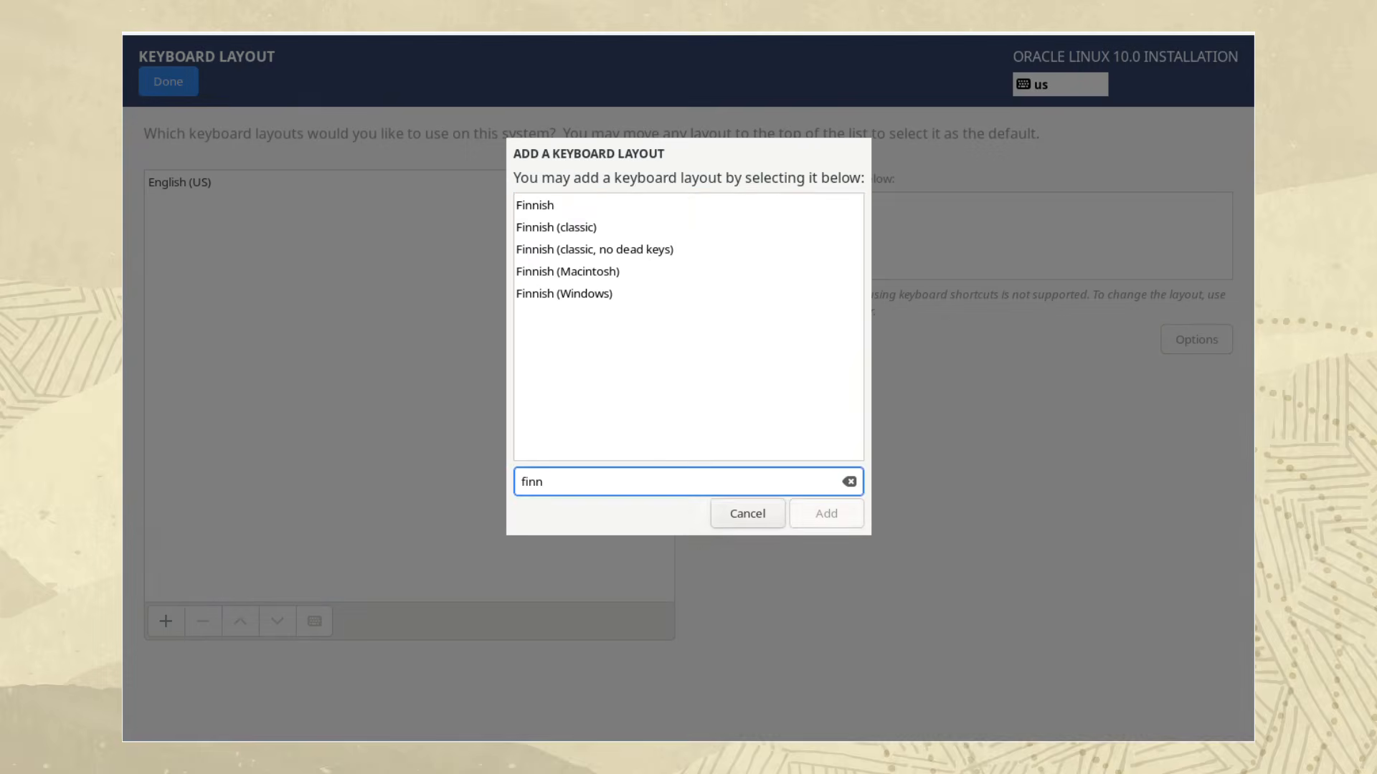
{"action": "left_click", "coordinate": [536, 204]}
{"action": "left_click", "coordinate": [826, 513]}
{"action": "left_click", "coordinate": [180, 182]}
{"action": "left_click", "coordinate": [203, 622]}
{"action": "left_click", "coordinate": [168, 82]}
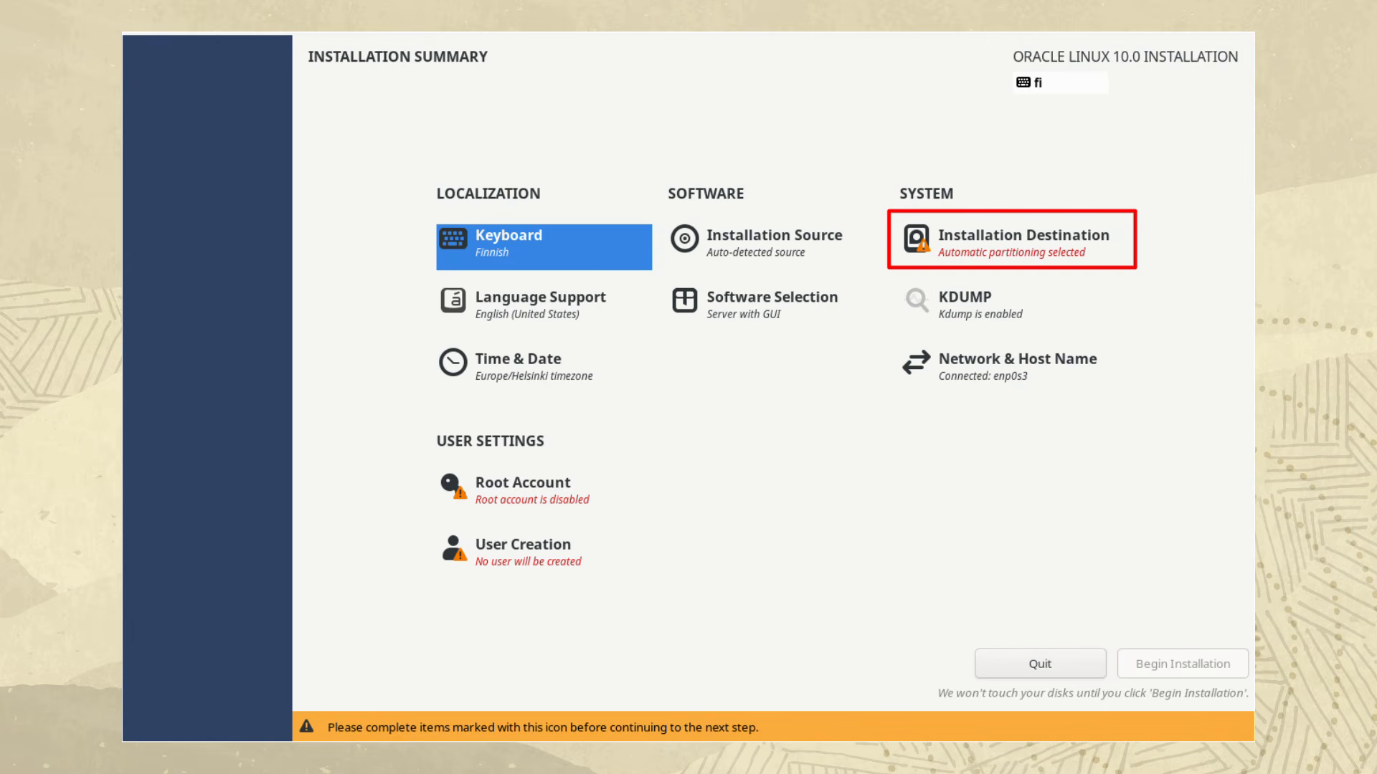
Set the 50 GiB ATA VBOX HARDDISK as the installation destination, keeping automatic storage configuration
{"action": "left_click", "coordinate": [1012, 243]}
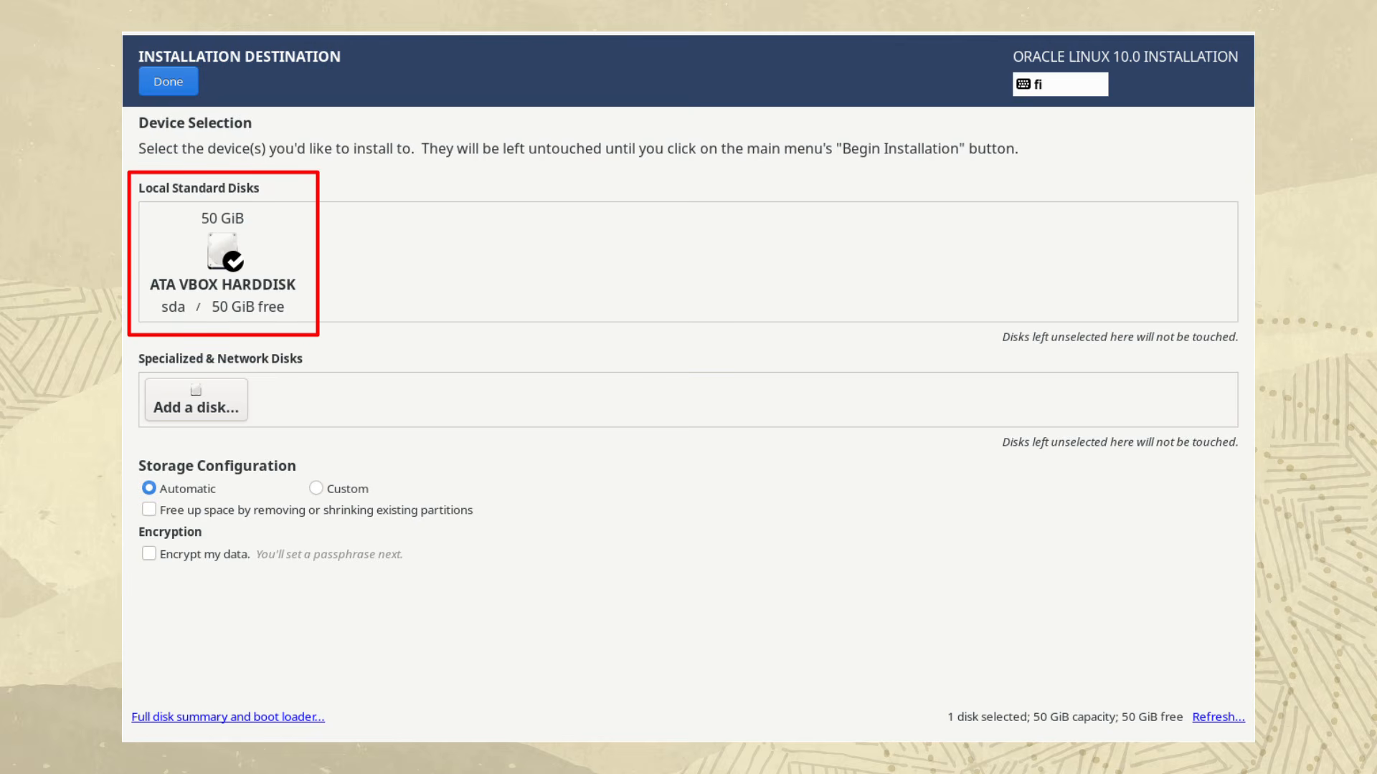
{"action": "left_click", "coordinate": [222, 262]}
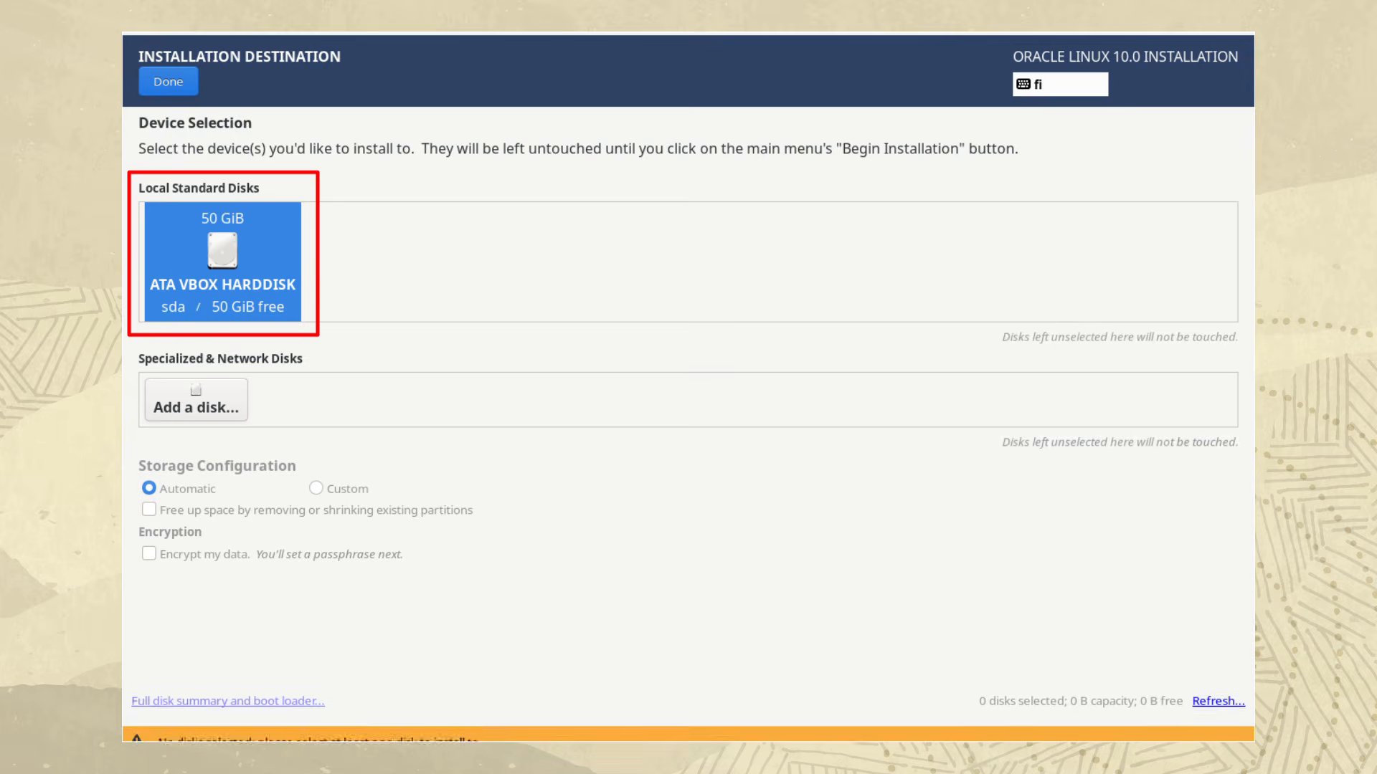
{"action": "left_click", "coordinate": [222, 262]}
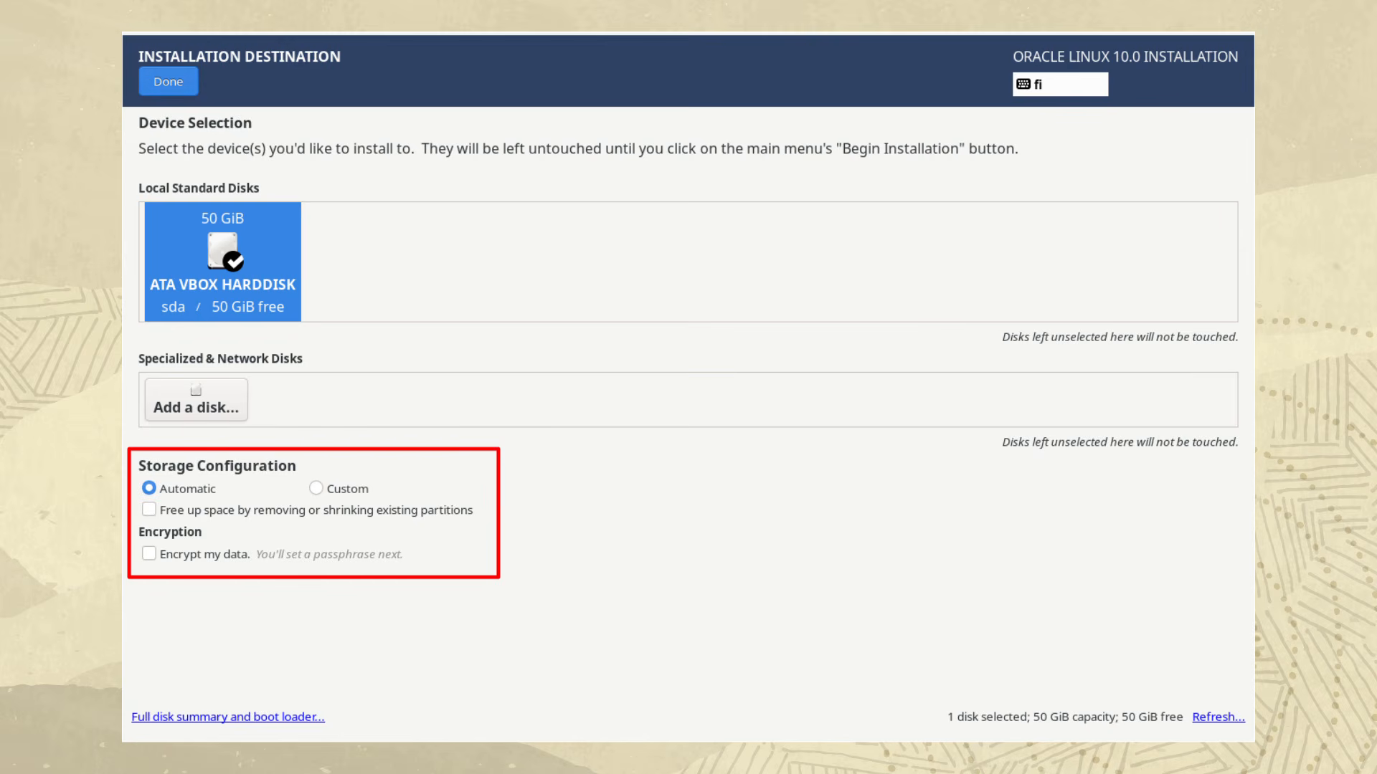
{"action": "left_click", "coordinate": [168, 81]}
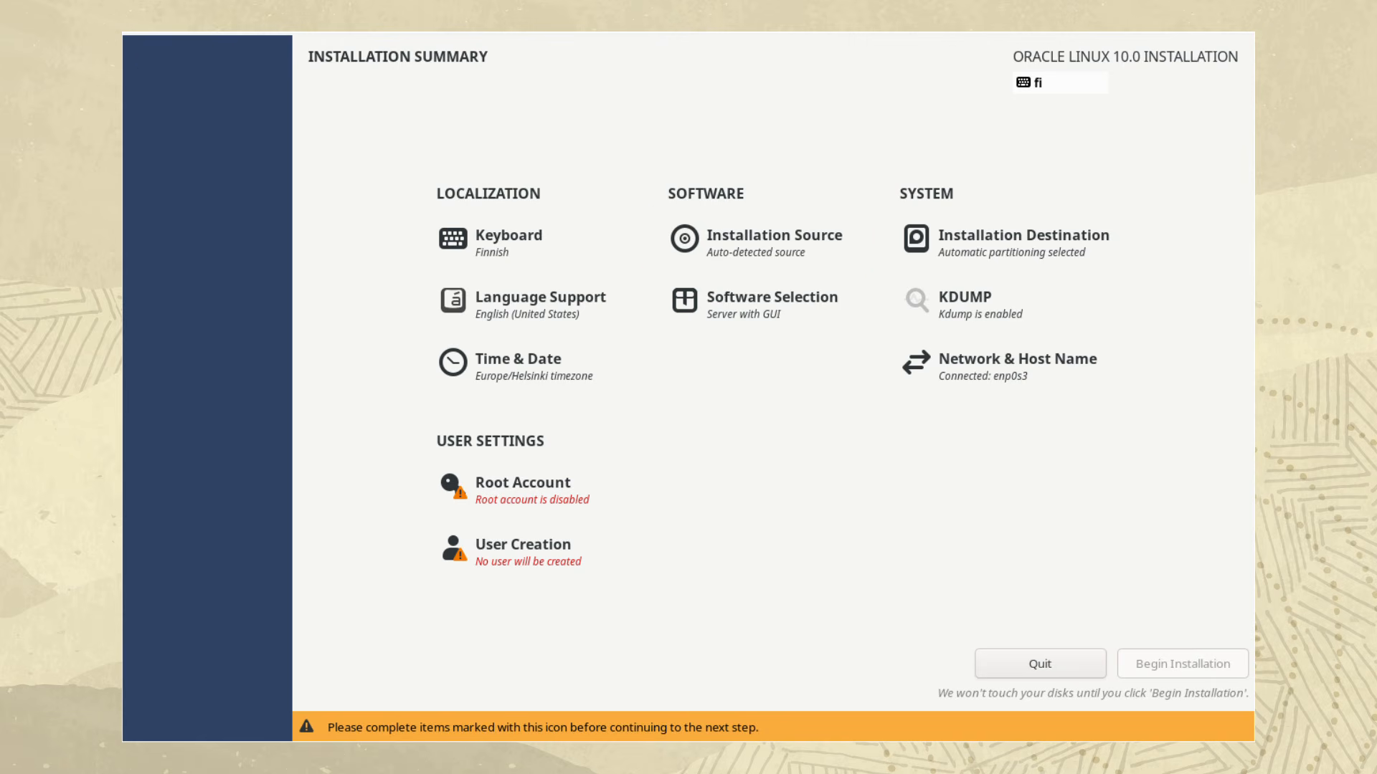
Choose Server with GUI as the base environment, without additional software
{"action": "left_click", "coordinate": [774, 242]}
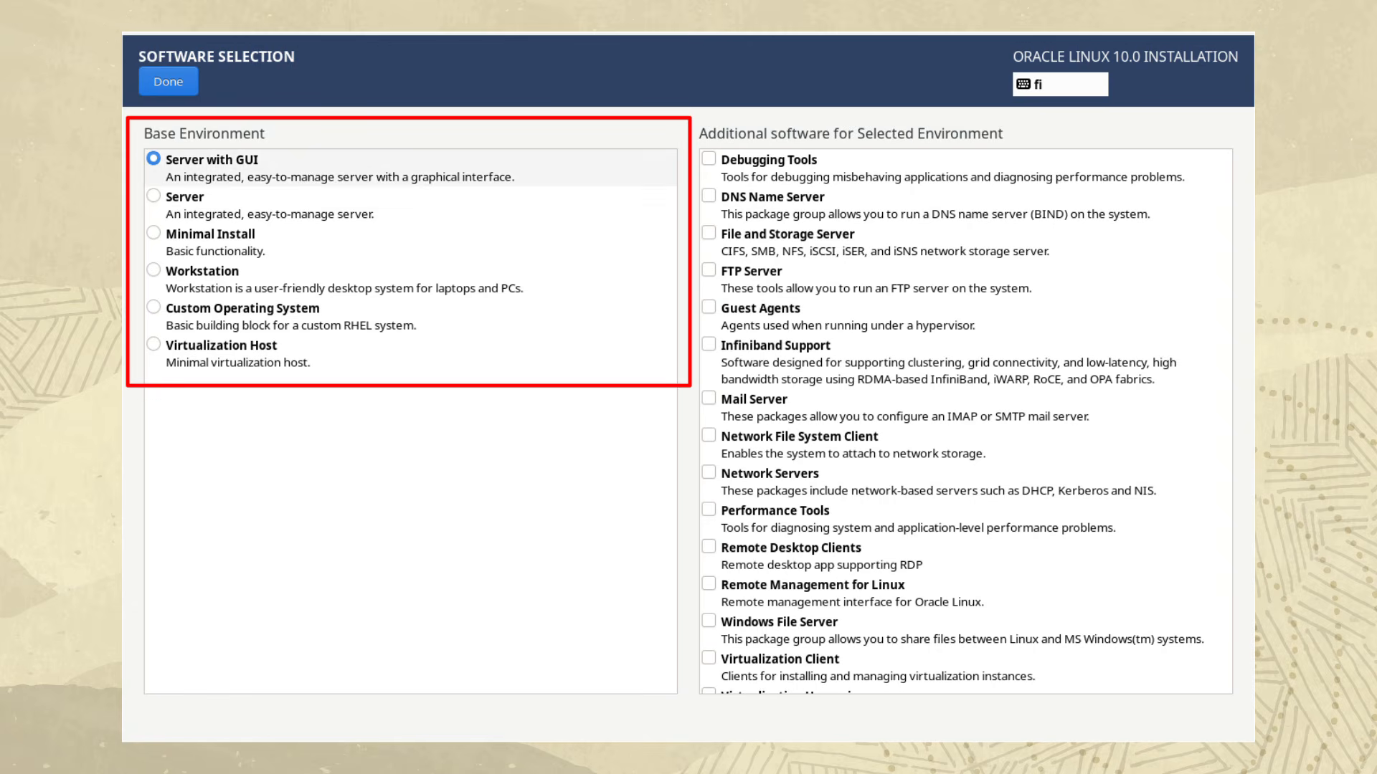
{"action": "left_click", "coordinate": [330, 168]}
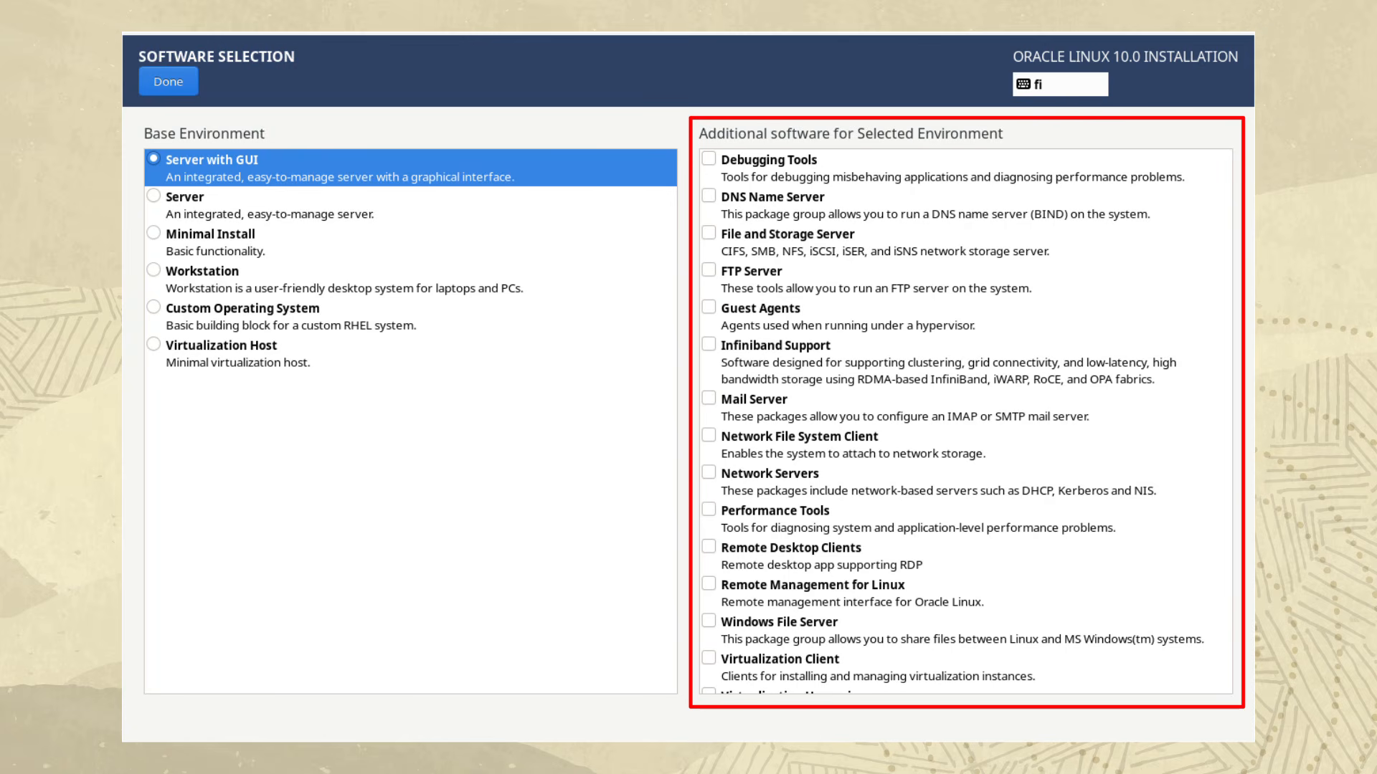
{"action": "left_click", "coordinate": [168, 81]}
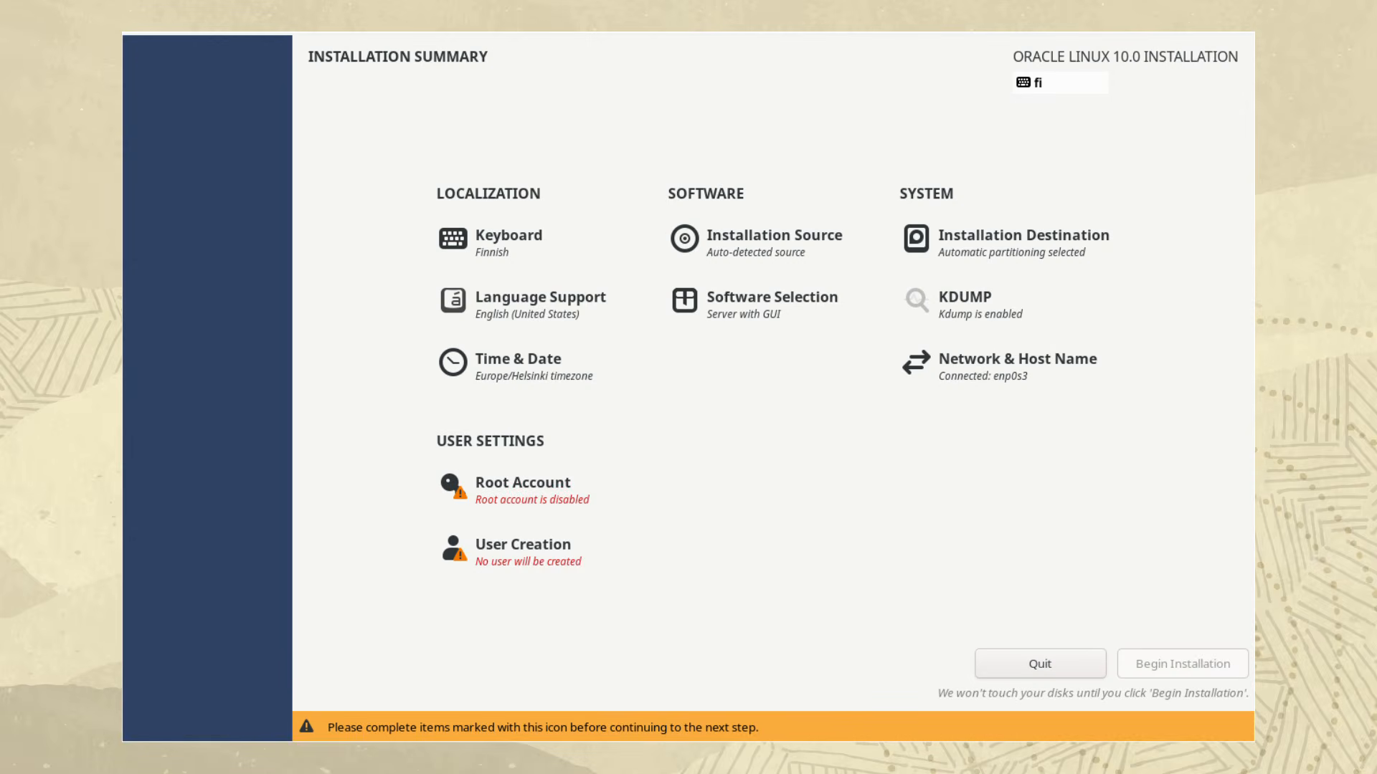
Set and apply the host name ol10 in the network settings
{"action": "left_click", "coordinate": [1017, 366]}
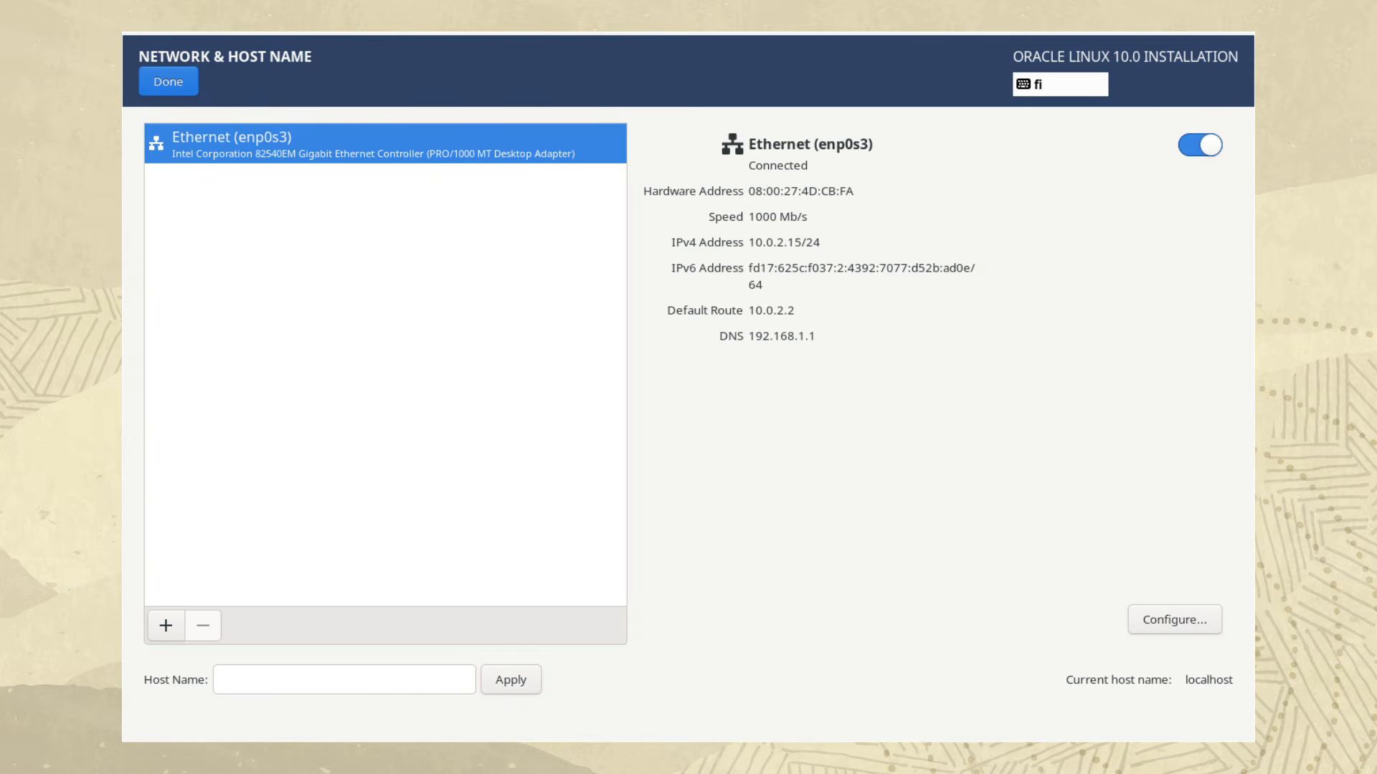
{"action": "left_click", "coordinate": [344, 680]}
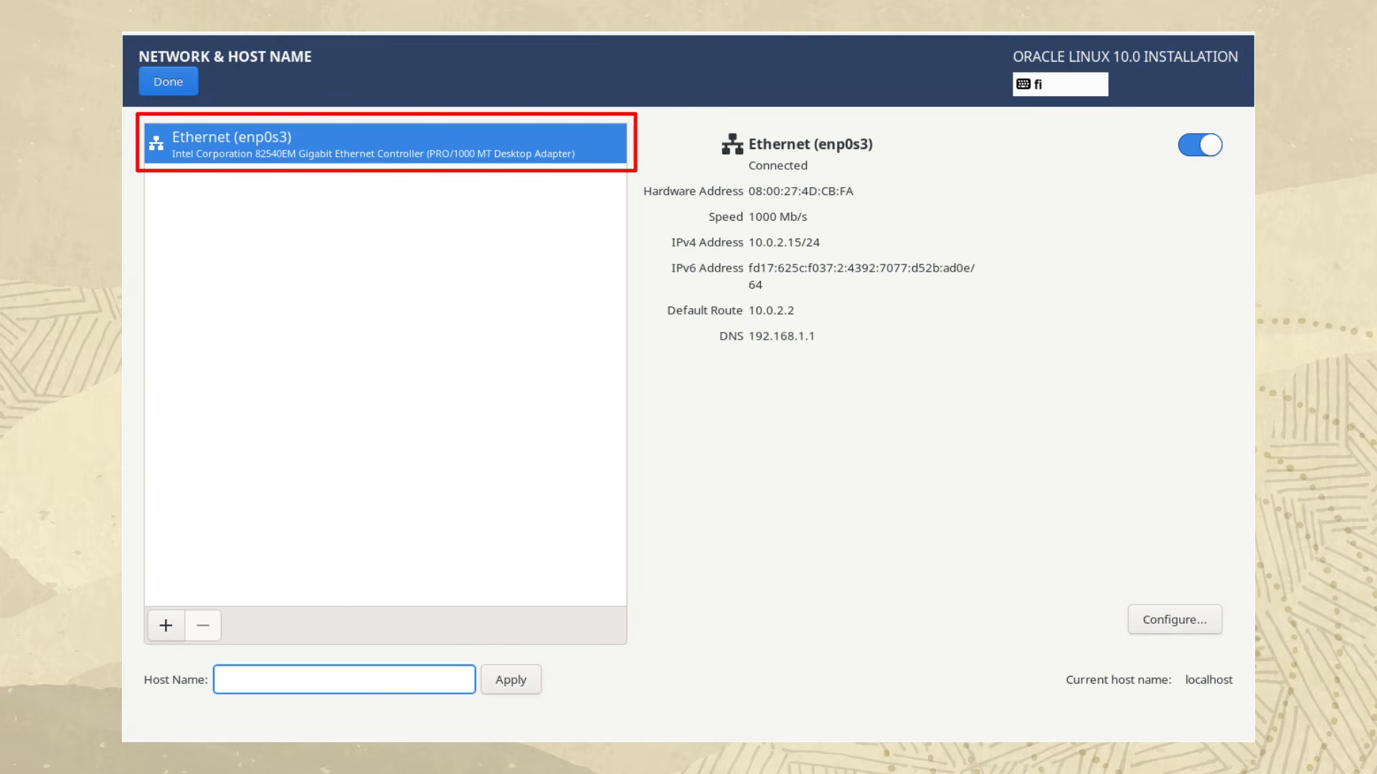
{"action": "type", "text": "ol10"}
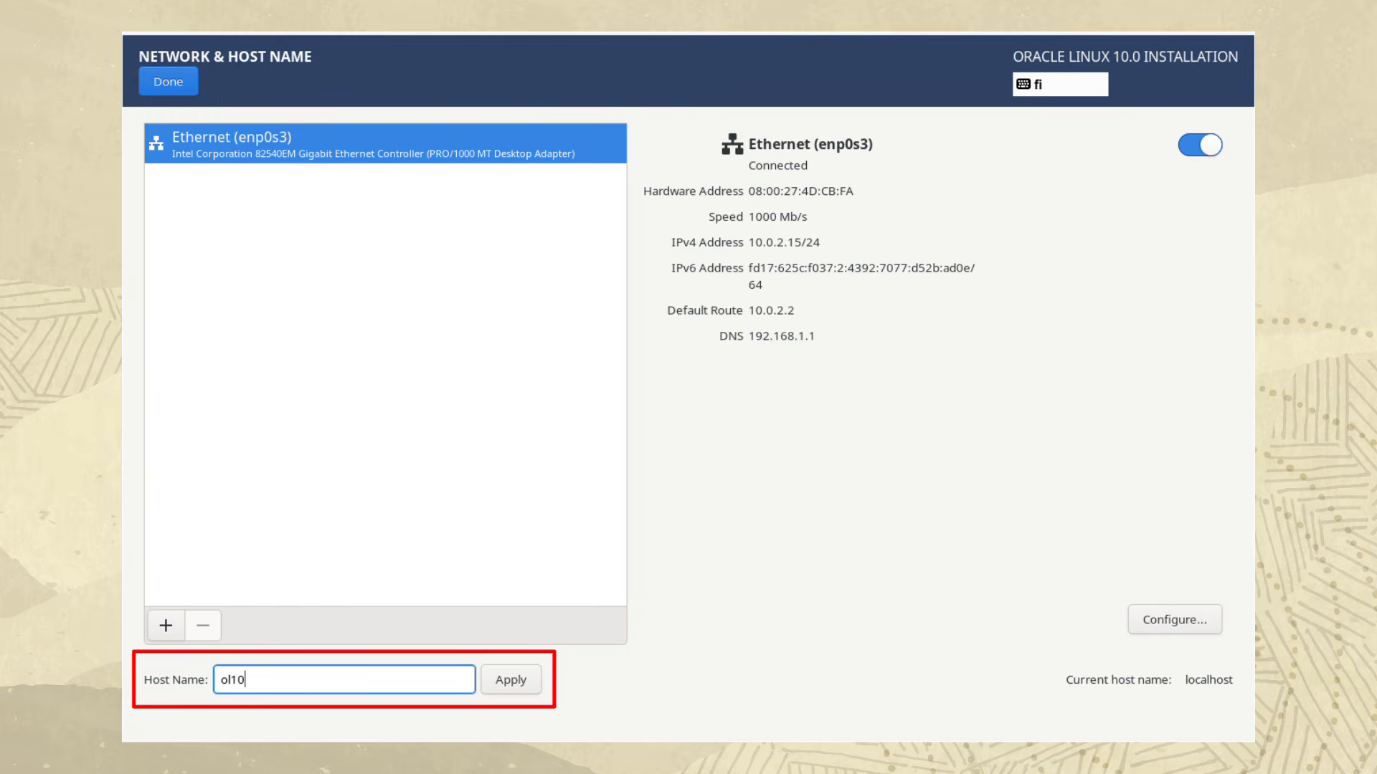
{"action": "left_click", "coordinate": [511, 680]}
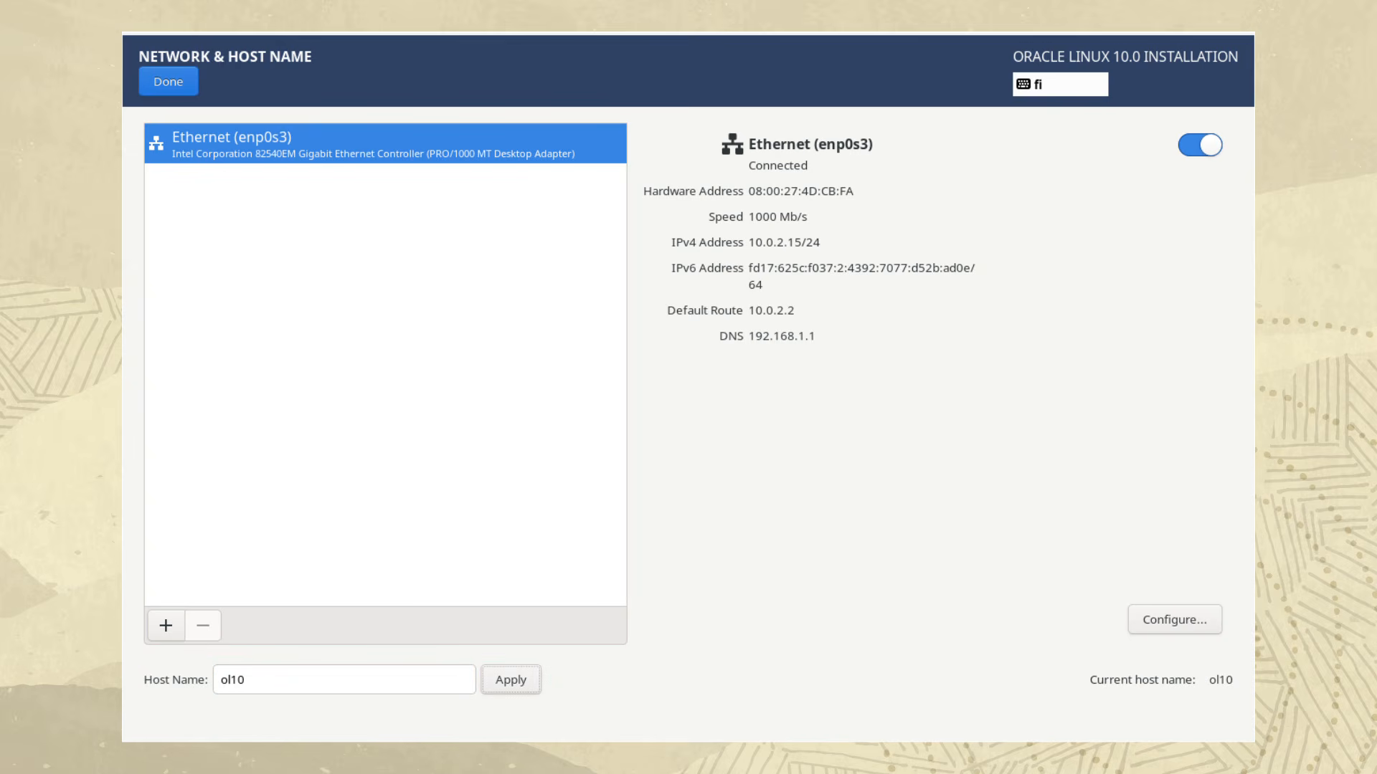
{"action": "left_click", "coordinate": [169, 81]}
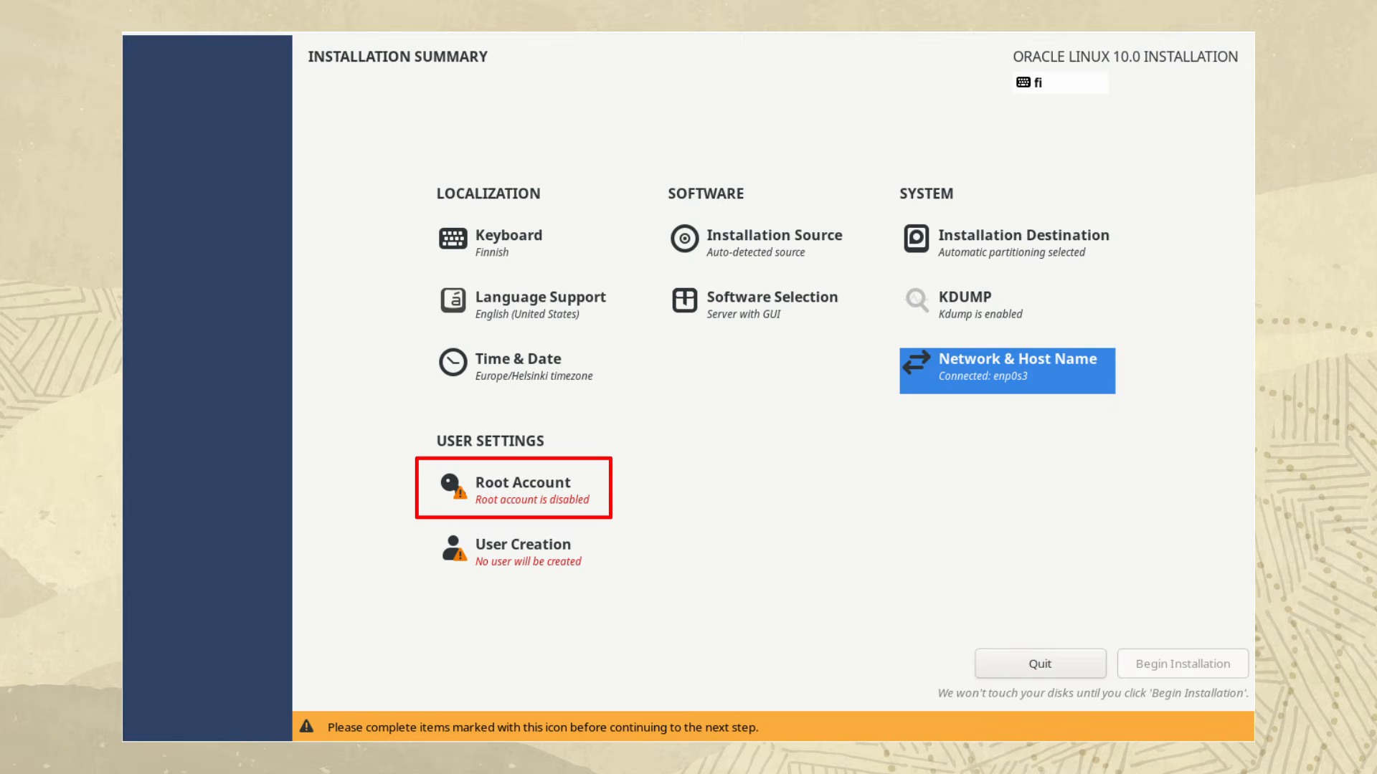
Enable the root account, enter and confirm the root password, and accept it despite its weakness
{"action": "left_click", "coordinate": [523, 490]}
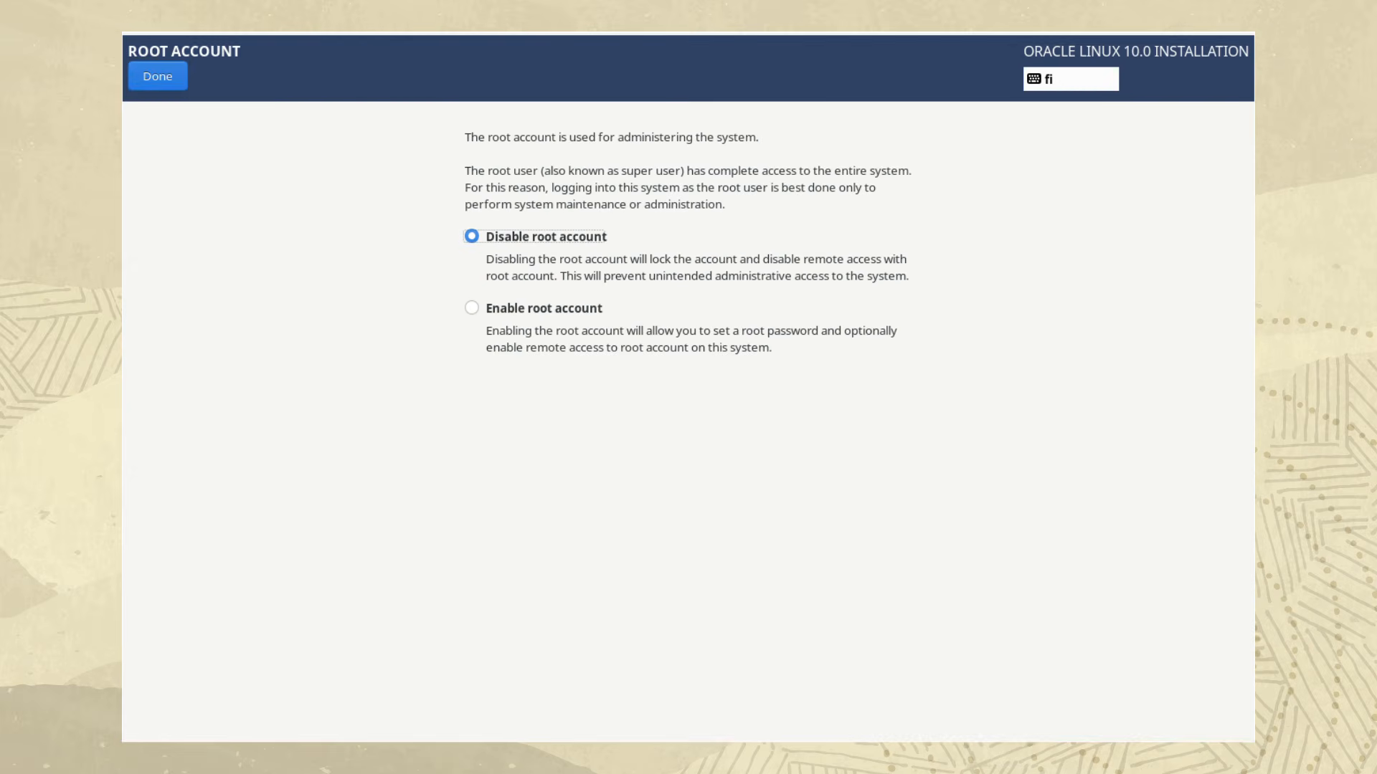
{"action": "left_click", "coordinate": [472, 308]}
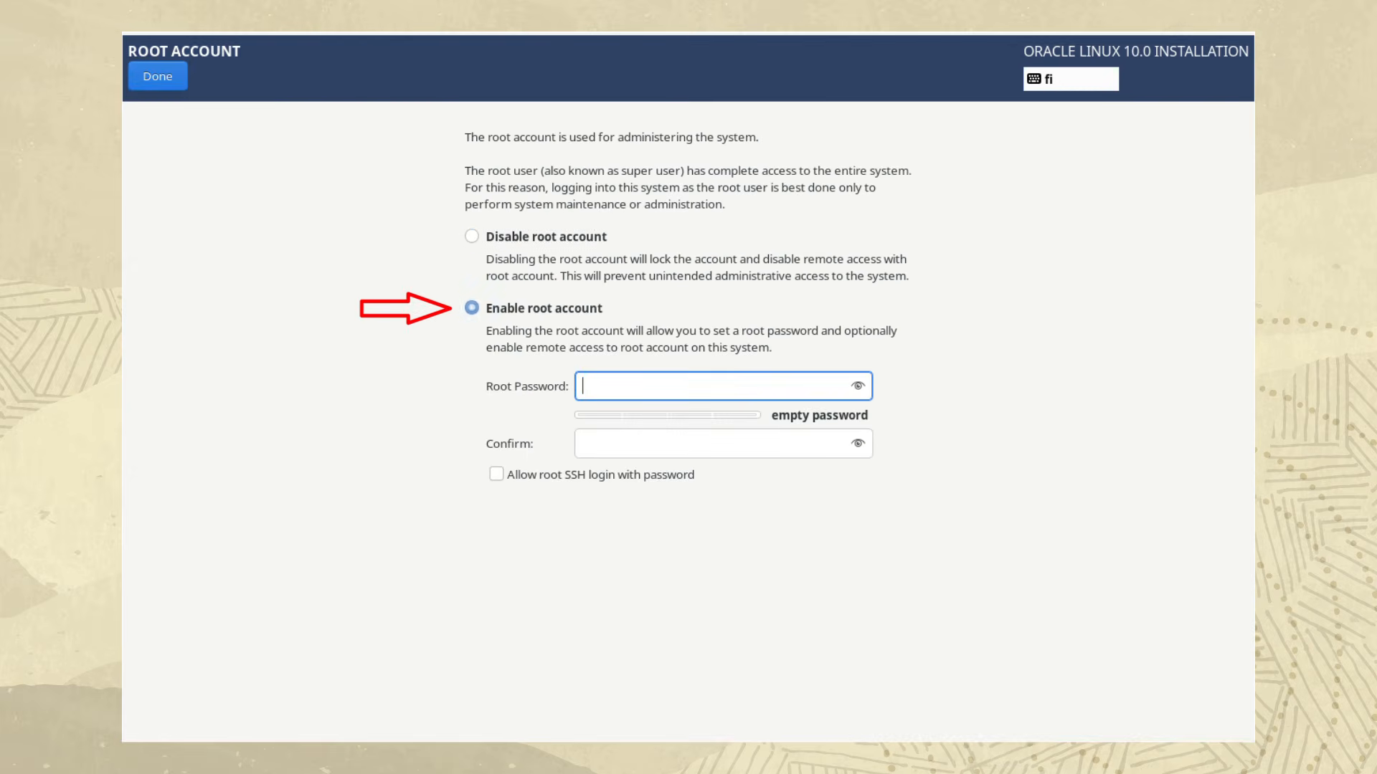
{"action": "type", "text": "●●●●●●●●●"}
{"action": "key", "text": "Tab"}
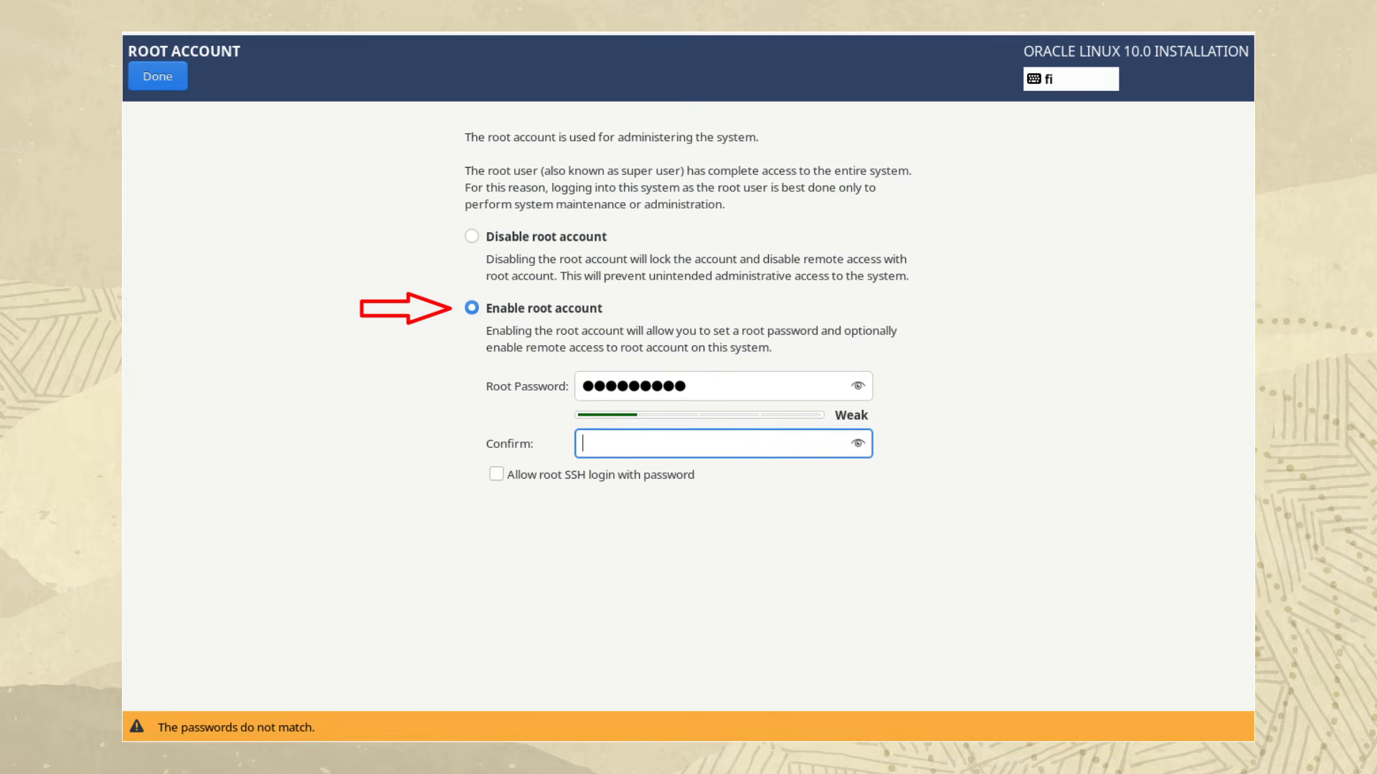
{"action": "type", "text": "●●●●●●●●●"}
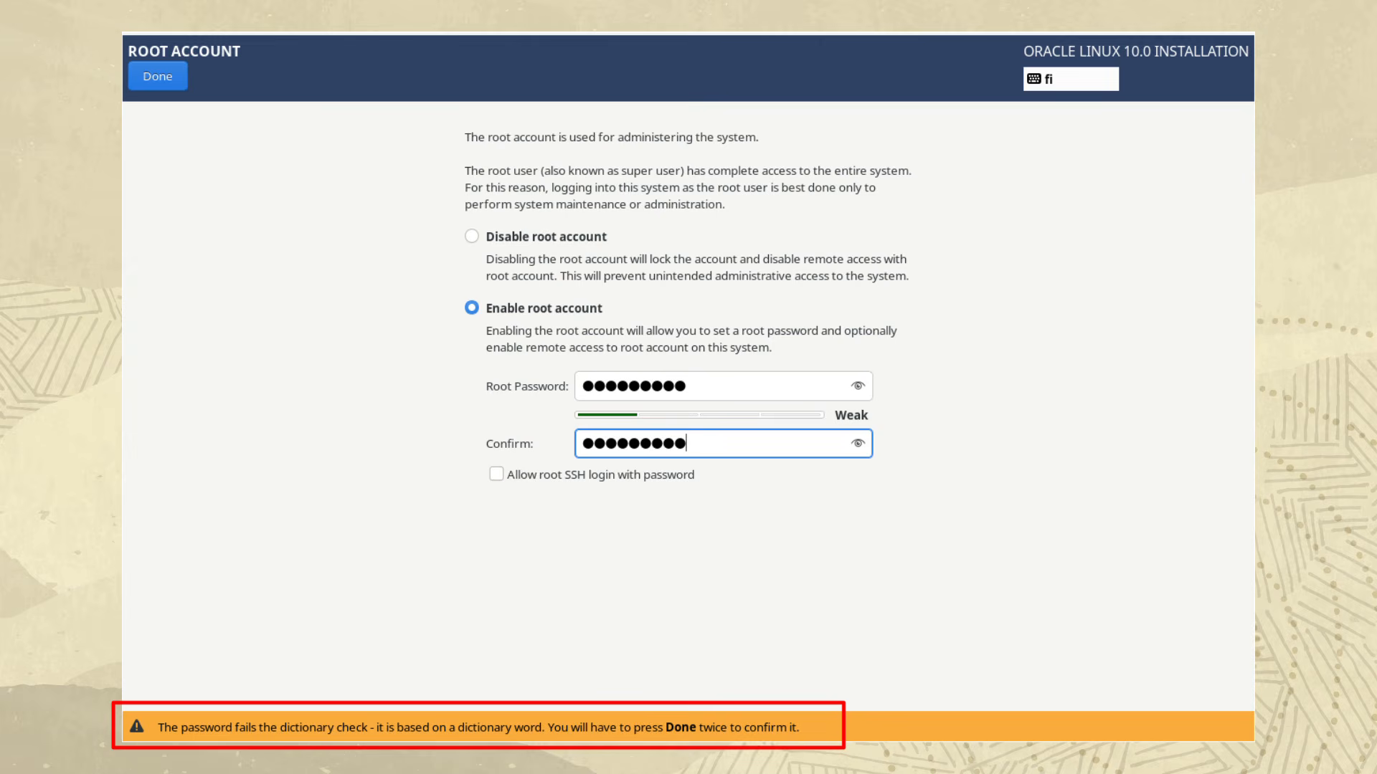
{"action": "left_click", "coordinate": [158, 76]}
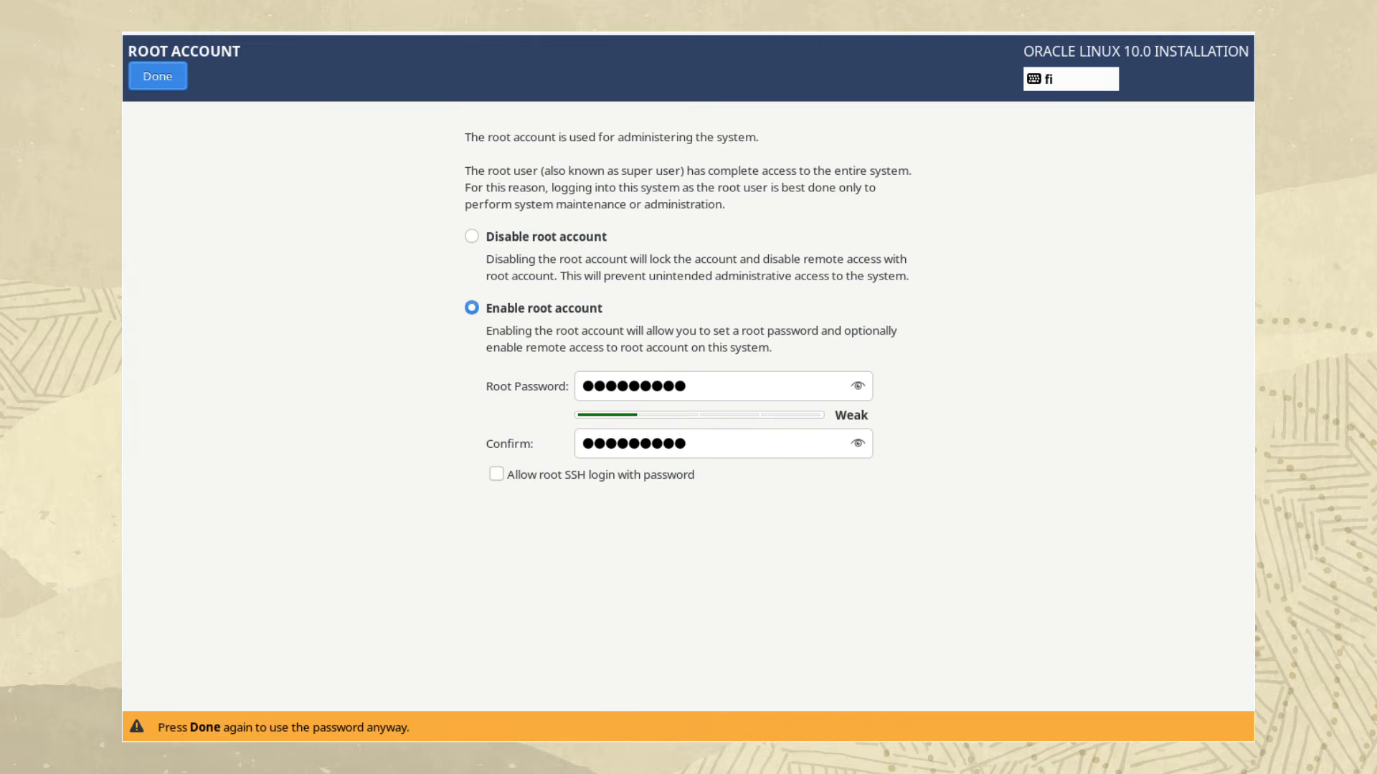
{"action": "left_click", "coordinate": [158, 76]}
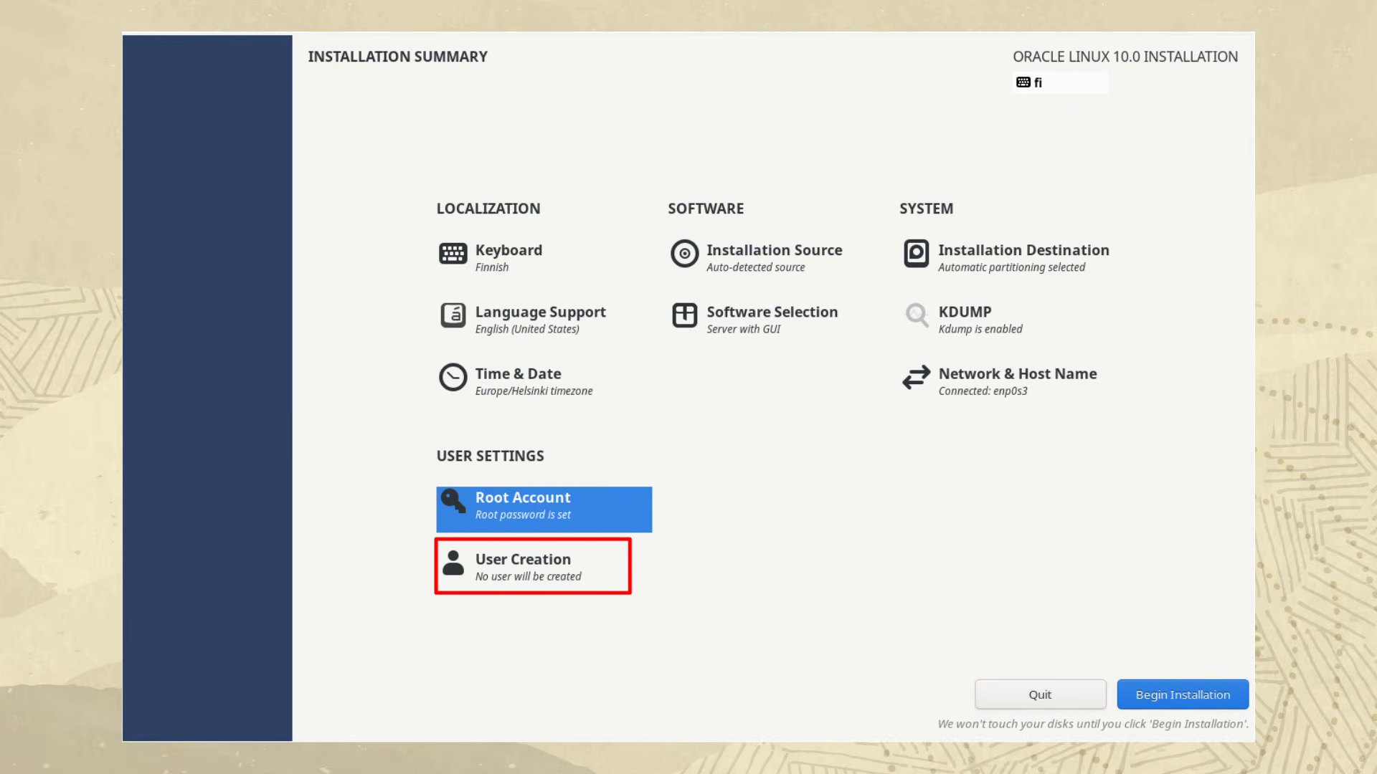
Create the user ol10user with administrative privileges, entering and confirming the account password
{"action": "left_click", "coordinate": [523, 566]}
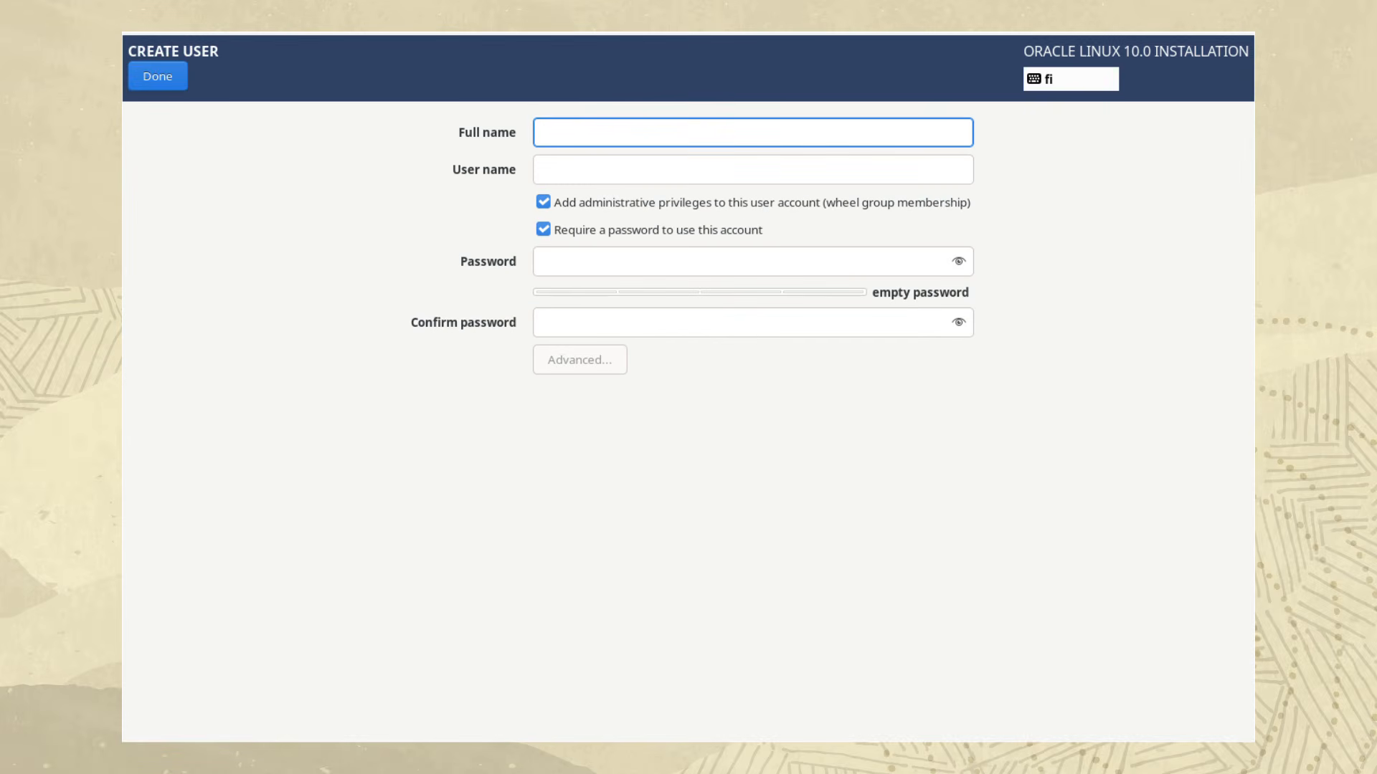
{"action": "type", "text": "ol"}
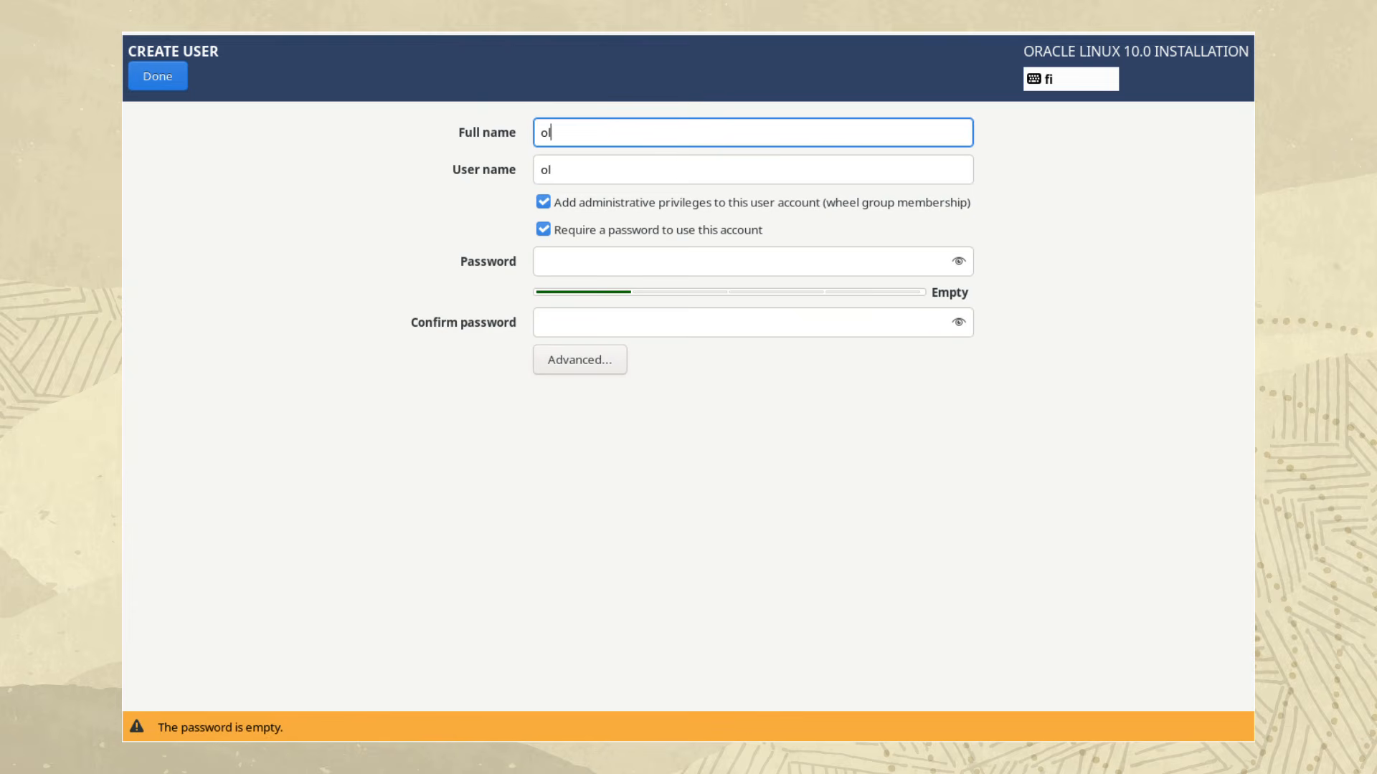
{"action": "type", "text": "10user"}
{"action": "key", "text": "Tab"}
{"action": "key", "text": "Tab"}
{"action": "key", "text": "Tab"}
{"action": "key", "text": "Tab"}
{"action": "type", "text": "●●●●●●●●●●"}
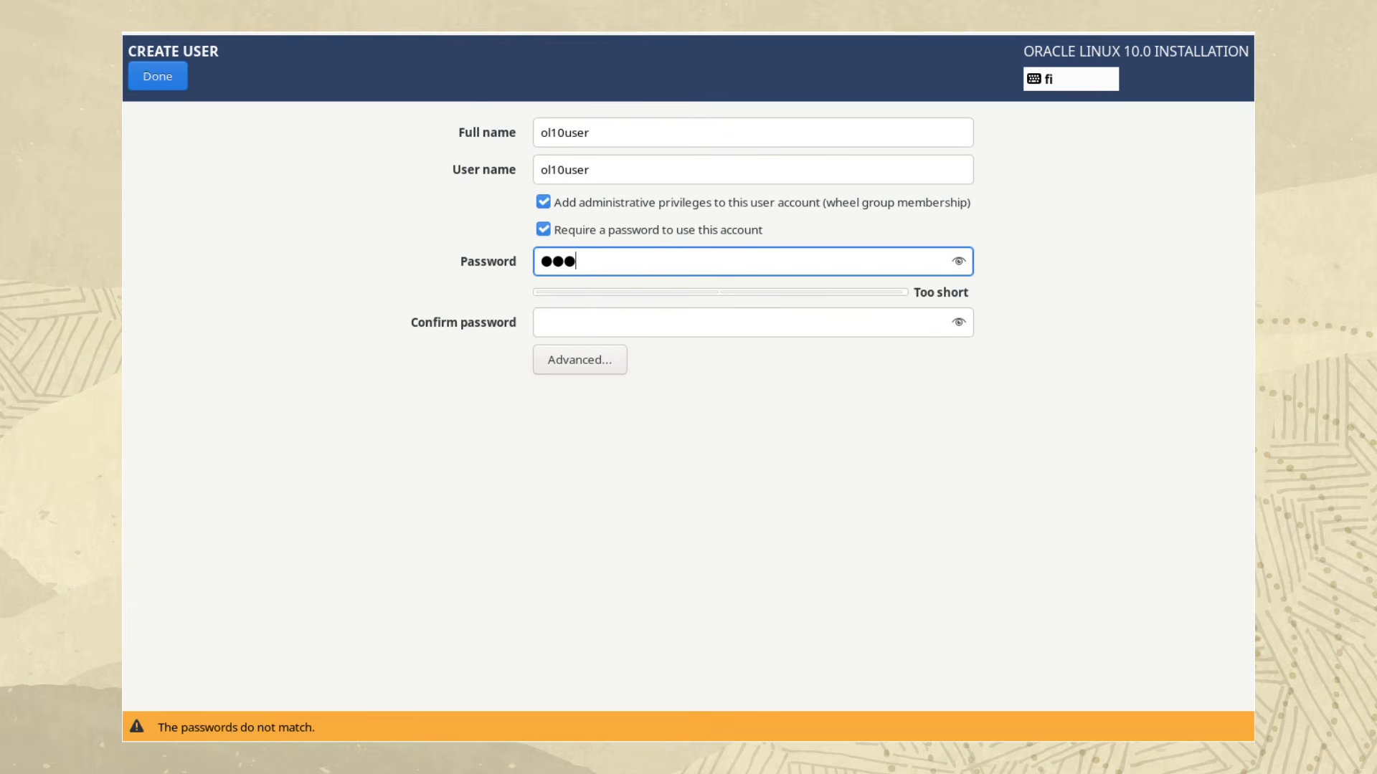
{"action": "key", "text": "Tab"}
{"action": "type", "text": "●●●●●●●●●●"}
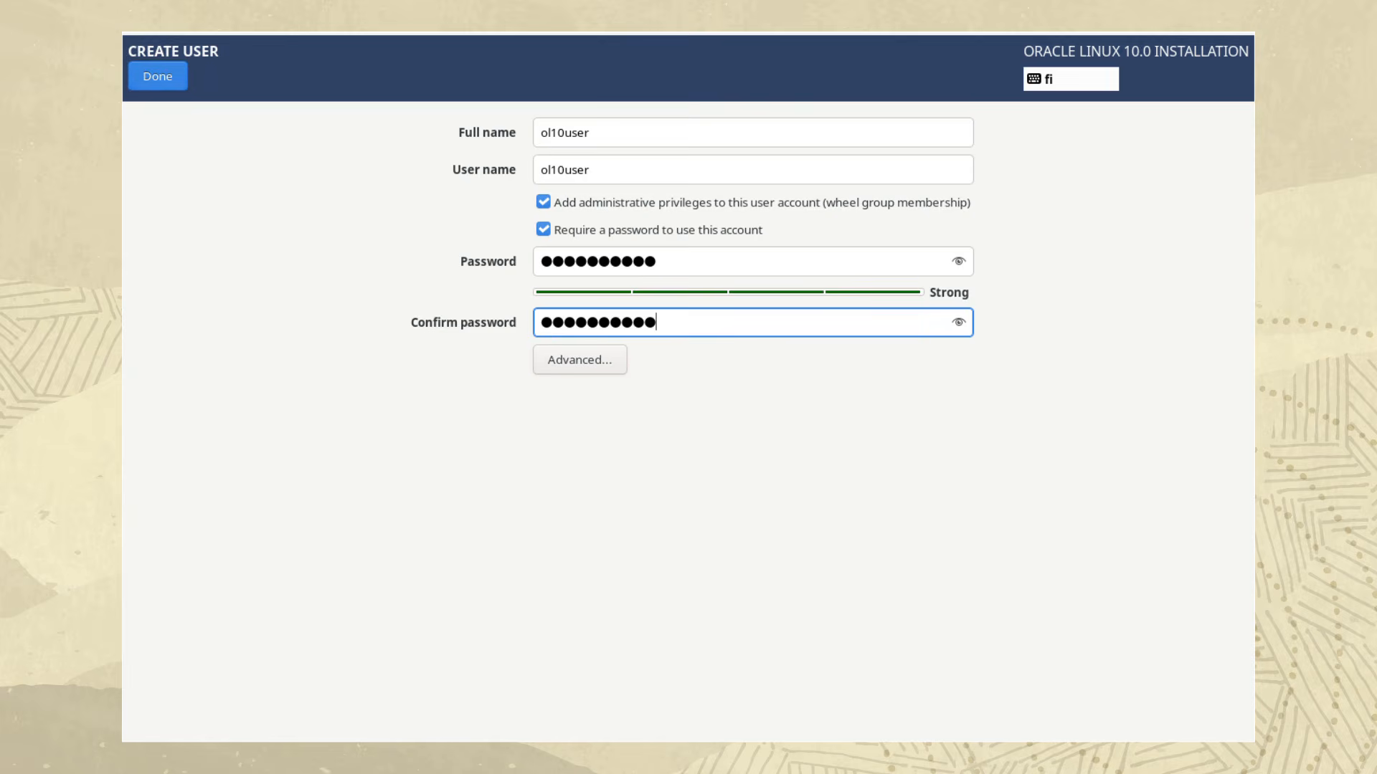
{"action": "left_click", "coordinate": [158, 76]}
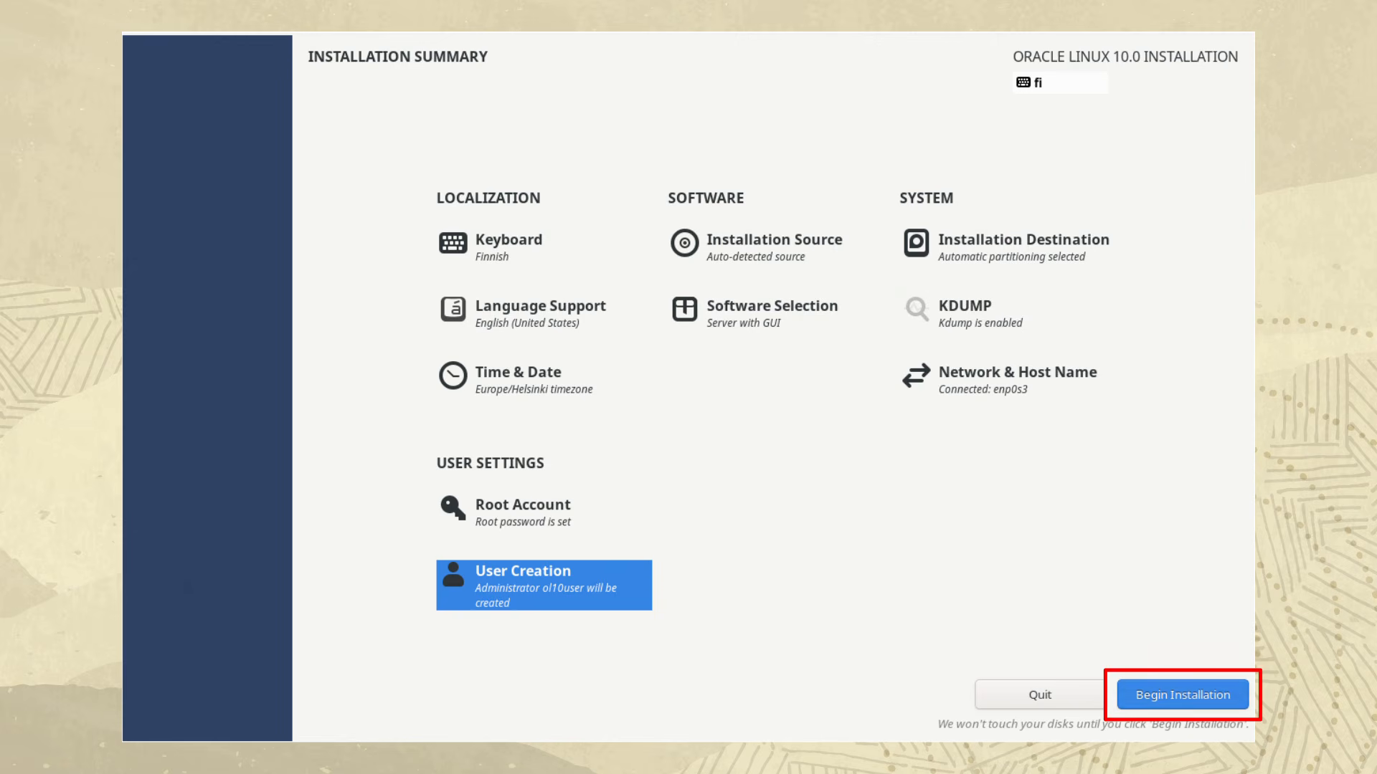
Run the installation with the configured settings and reboot the system once it completes
{"action": "left_click", "coordinate": [1182, 695]}
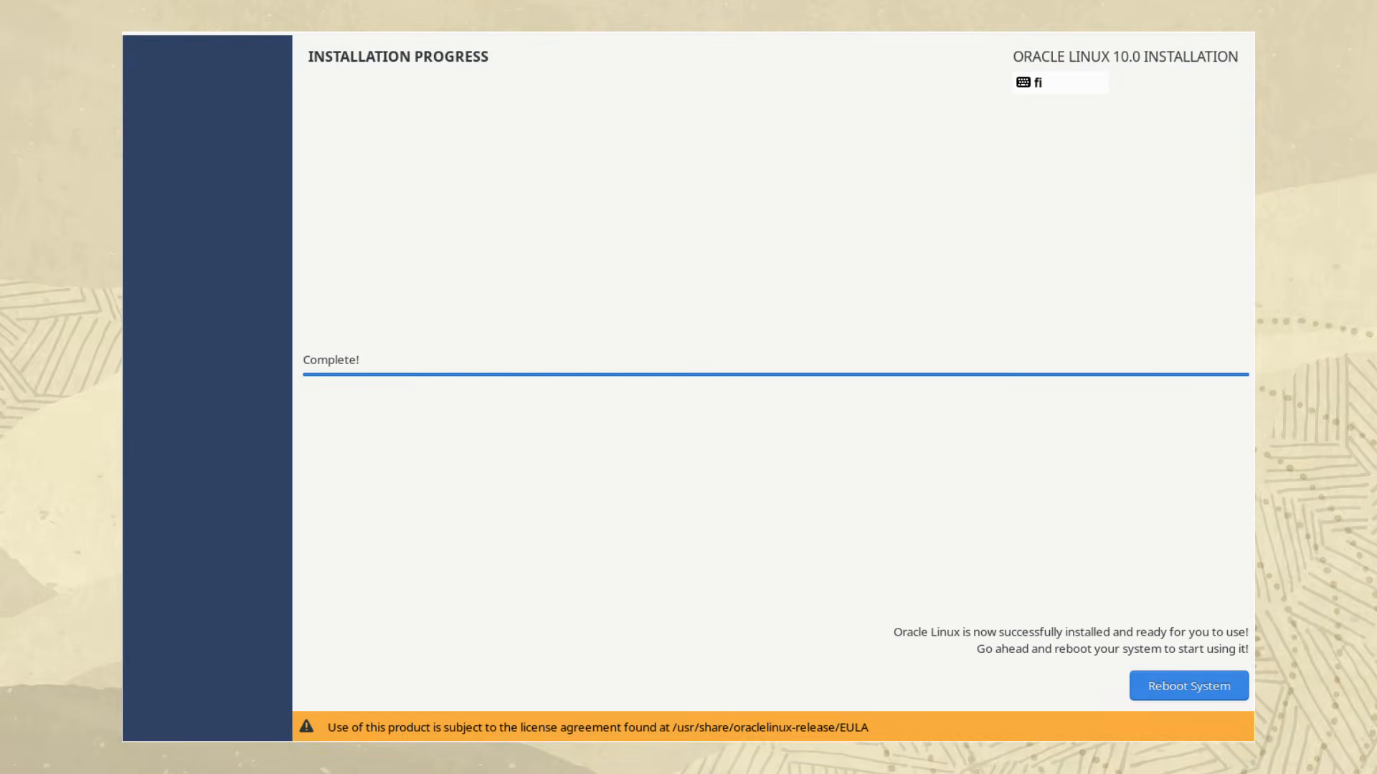
{"action": "left_click", "coordinate": [1189, 686]}
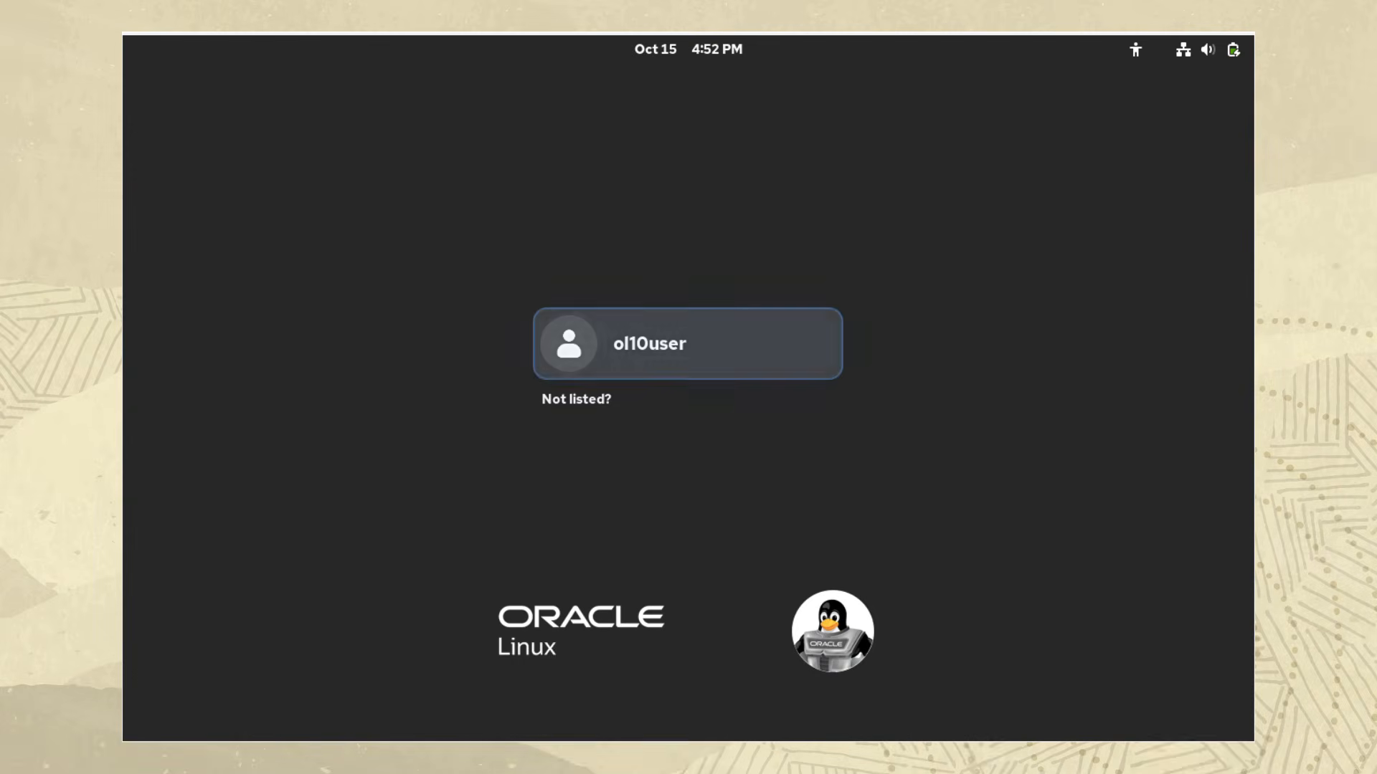
Log in to the desktop as ol10user by entering the account password
{"action": "key", "text": "Return"}
{"action": "type", "text": "●●●●●●●●●"}
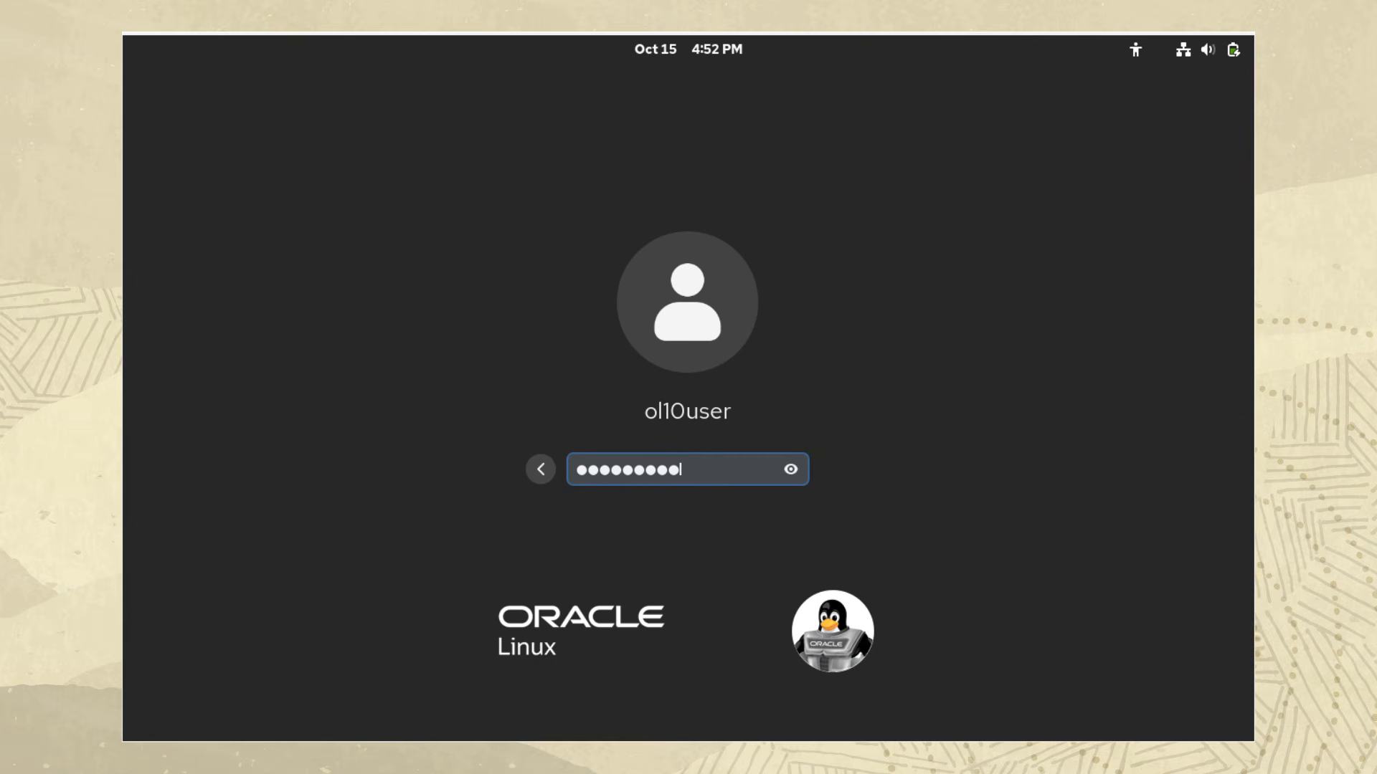
{"action": "key", "text": "Return"}
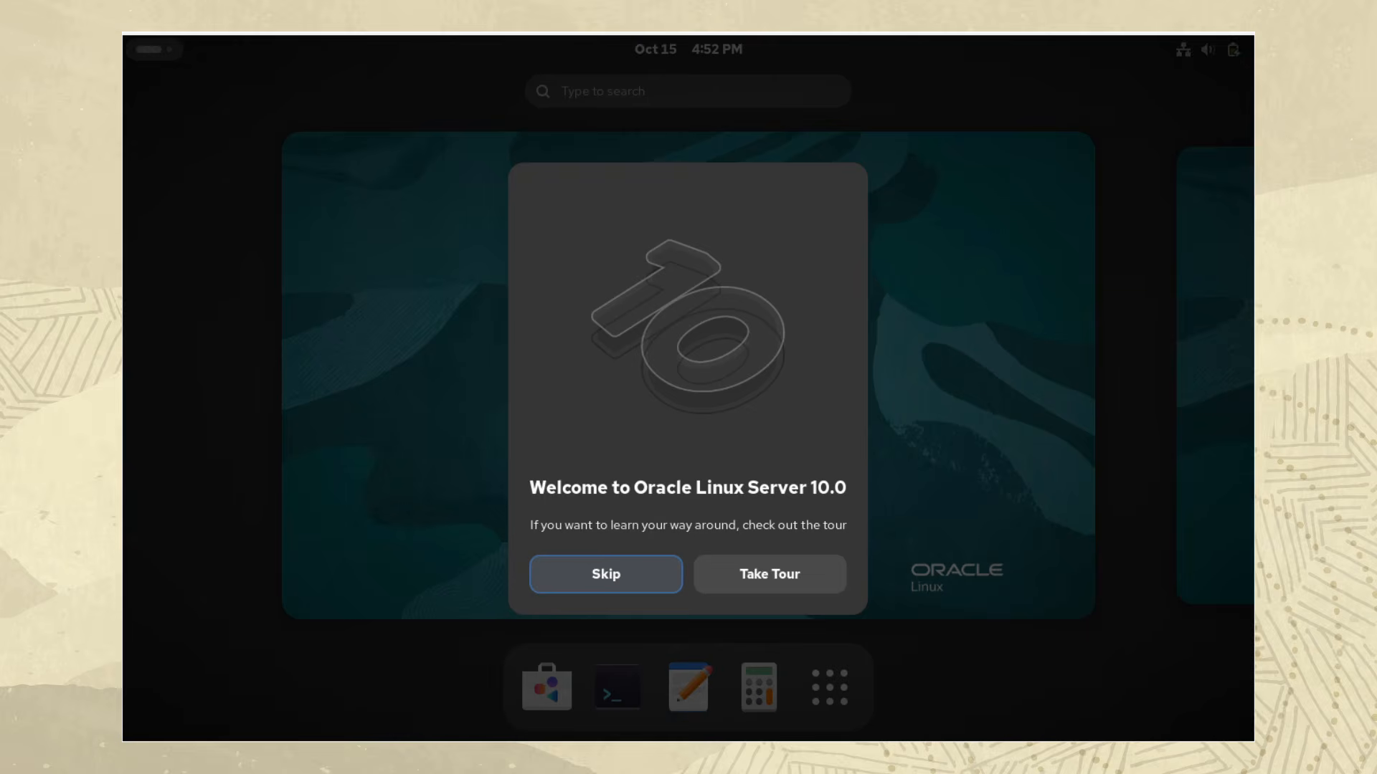